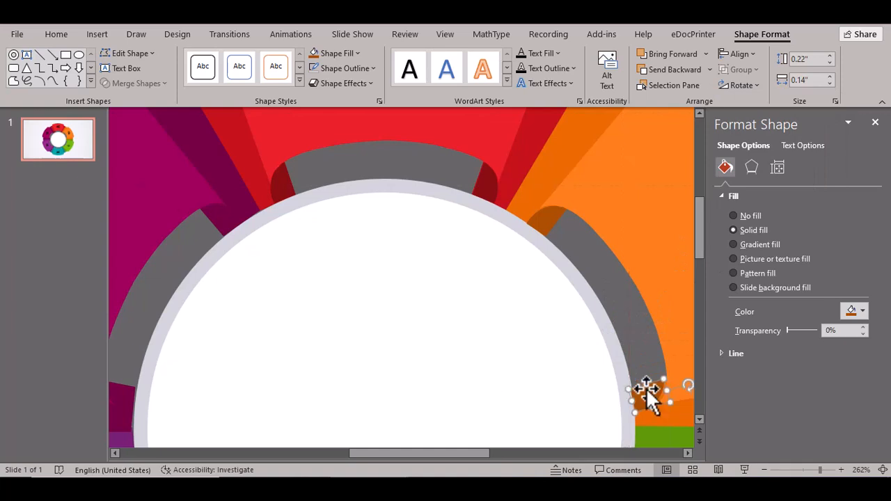
# - Move the orange fold piece to the arc's lower end, flipped horizontally and rotated to follow the ring
pyautogui.click(618, 392)
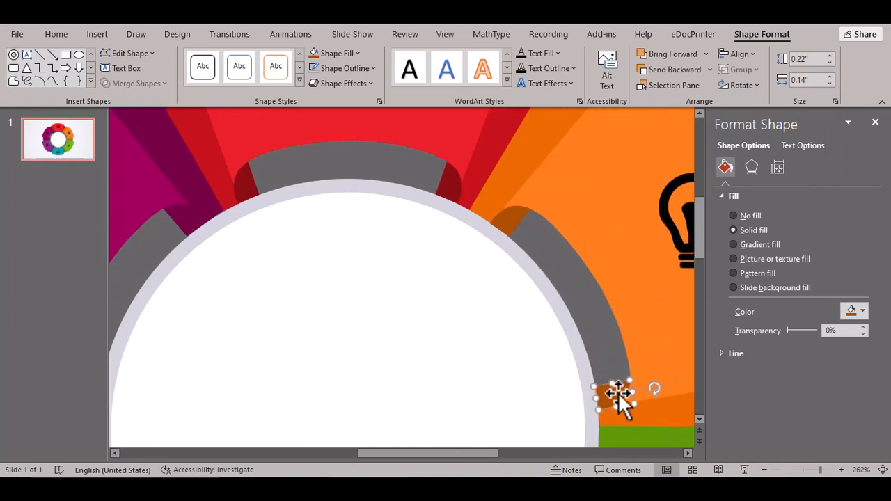
pyautogui.click(55, 322)
pyautogui.click(700, 419)
pyautogui.click(613, 256)
pyautogui.moveTo(611, 255); pyautogui.dragTo(654, 331)
pyautogui.click(760, 88)
pyautogui.click(756, 159)
pyautogui.click(649, 357)
pyautogui.click(615, 326)
# - Fill the orange fold piece with eyedropper-sampled orange, darkened via More Fill Colors
pyautogui.click(358, 55)
pyautogui.click(341, 285)
pyautogui.click(358, 55)
pyautogui.click(366, 254)
pyautogui.moveTo(482, 214); pyautogui.dragTo(482, 220)
pyautogui.click(514, 131)
pyautogui.click(70, 369)
pyautogui.moveTo(699, 268); pyautogui.dragTo(695, 295)
# - Duplicate the dark green fold piece, flip it horizontally and rotate it to match the ring's curve
pyautogui.click(659, 285)
pyautogui.click(508, 410)
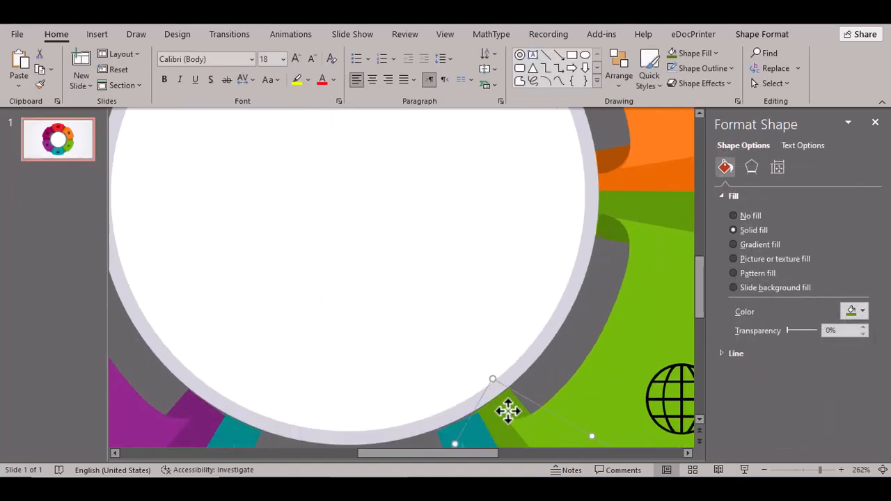
pyautogui.click(475, 428)
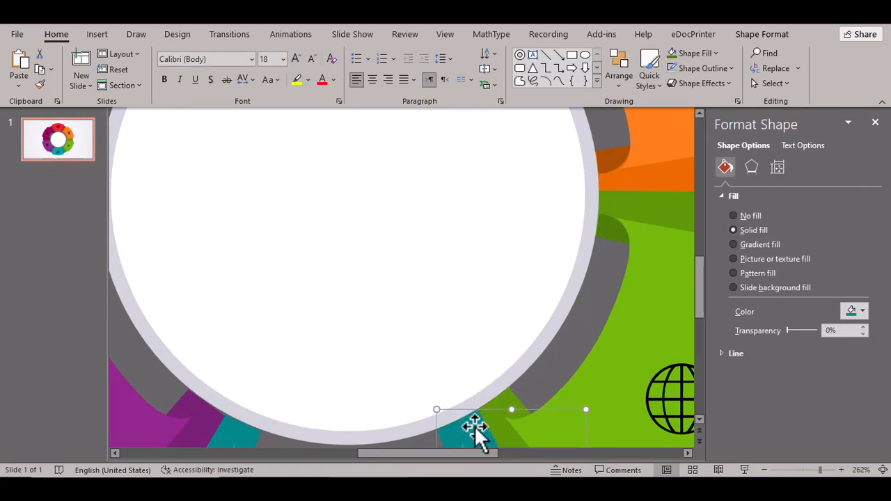
pyautogui.click(604, 227)
pyautogui.hotkey('ctrl', 'c')
pyautogui.hotkey('ctrl', 'v')
pyautogui.press('Down')
pyautogui.press('Down')
pyautogui.press('Down')
pyautogui.press('Down')
pyautogui.press('Down')
pyautogui.press('Down')
pyautogui.press('Down')
pyautogui.press('Left')
pyautogui.press('Left')
pyautogui.press('Left')
pyautogui.press('Left')
pyautogui.press('Left')
pyautogui.press('Left')
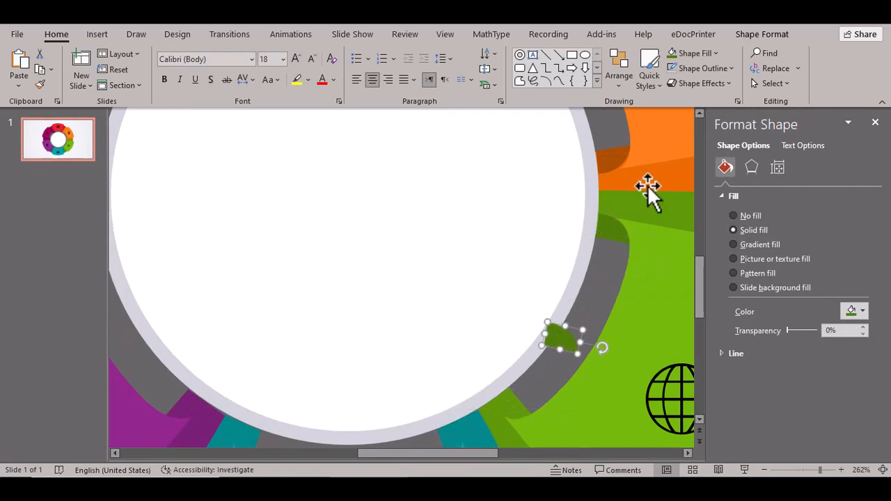
pyautogui.click(762, 35)
pyautogui.click(745, 85)
pyautogui.click(758, 154)
pyautogui.moveTo(522, 347); pyautogui.dragTo(512, 407)
# - Align the copied dark green fold piece with the green segment's grey arc end
pyautogui.click(566, 421)
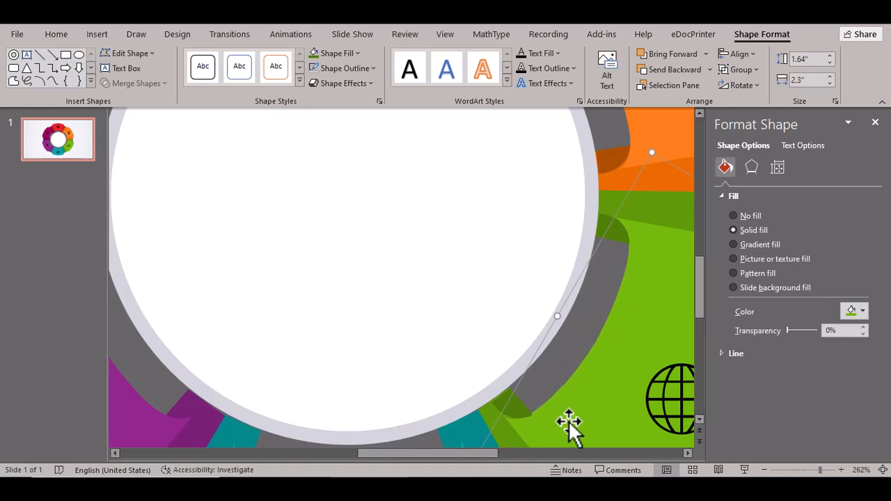
pyautogui.moveTo(514, 409); pyautogui.dragTo(518, 406)
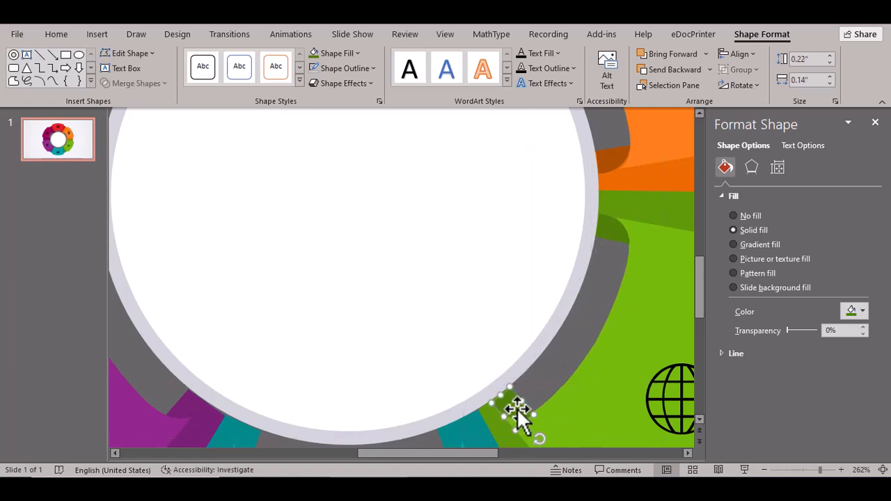
pyautogui.click(298, 449)
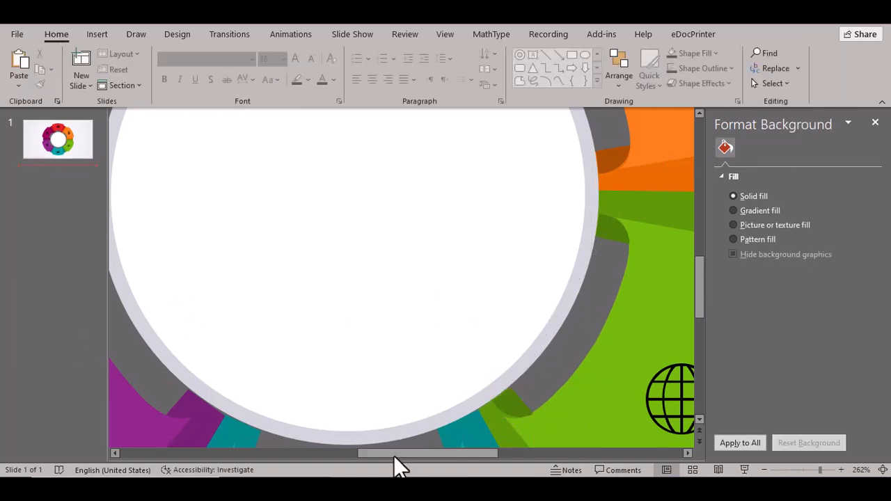
pyautogui.moveTo(520, 412); pyautogui.dragTo(520, 416)
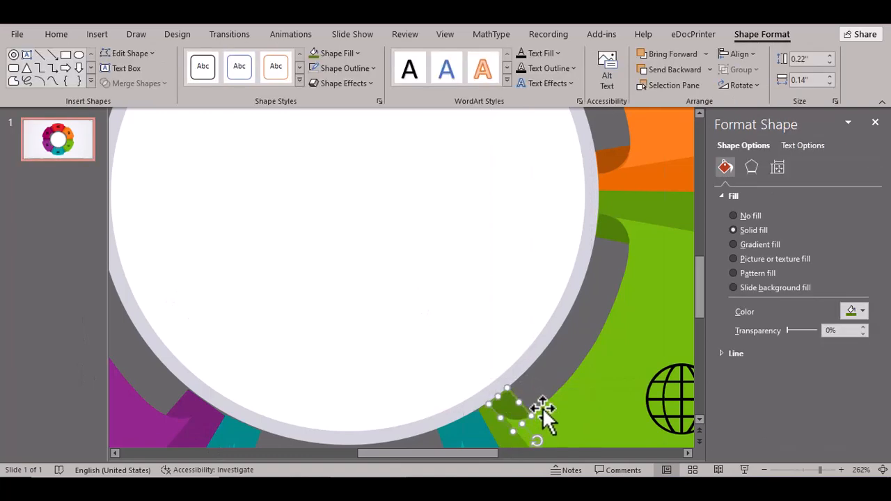
pyautogui.click(586, 406)
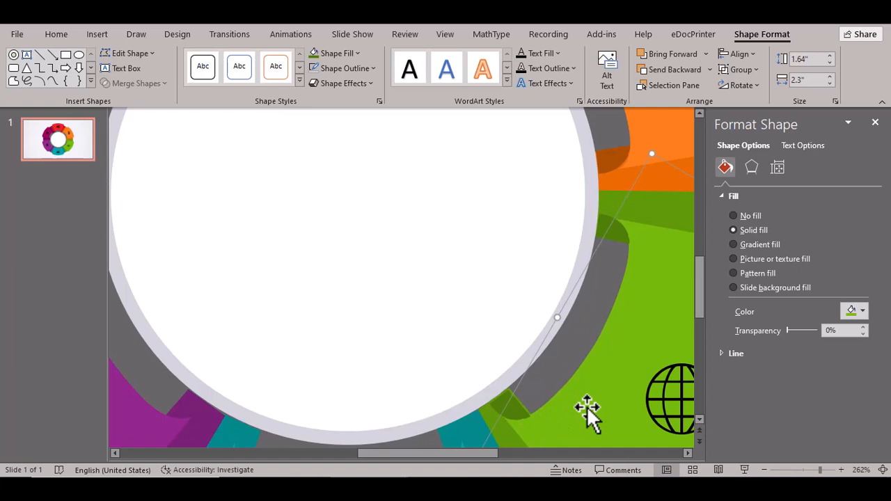
pyautogui.hotkey('ctrl', 'Left')
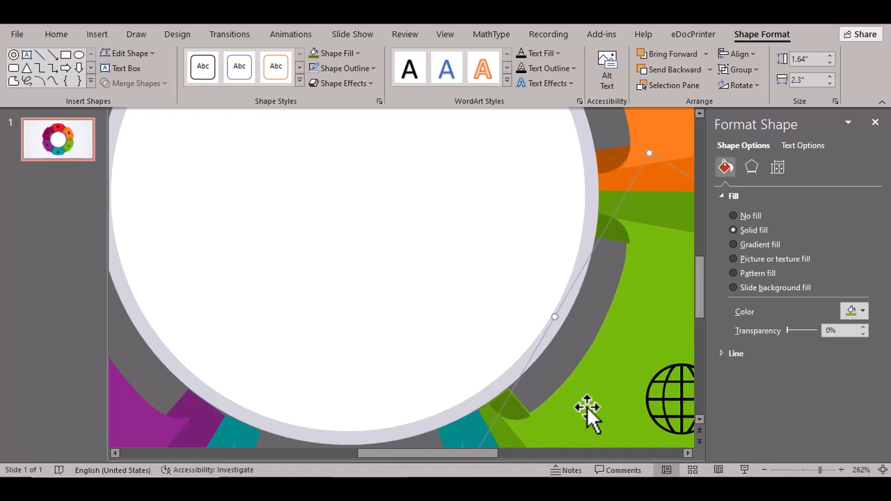
pyautogui.hotkey('ctrl', 'Down')
pyautogui.moveTo(512, 406); pyautogui.dragTo(516, 403)
# - Fine-tune the green segment's position and resize and reposition both dark green fold pieces
pyautogui.click(565, 420)
pyautogui.hotkey('ctrl', 'Right')
pyautogui.hotkey('ctrl', 'Right')
pyautogui.hotkey('ctrl', 'Up')
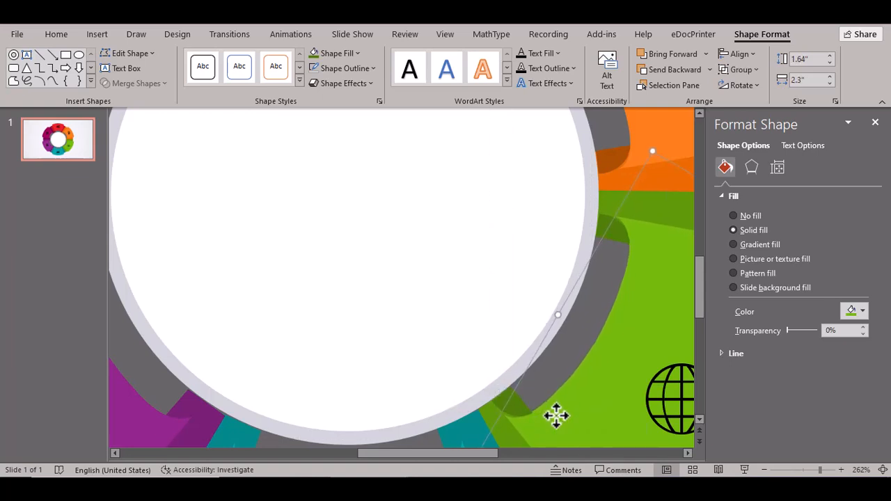
pyautogui.hotkey('ctrl', 'Down')
pyautogui.hotkey('ctrl', 'Right')
pyautogui.hotkey('ctrl', 'Left')
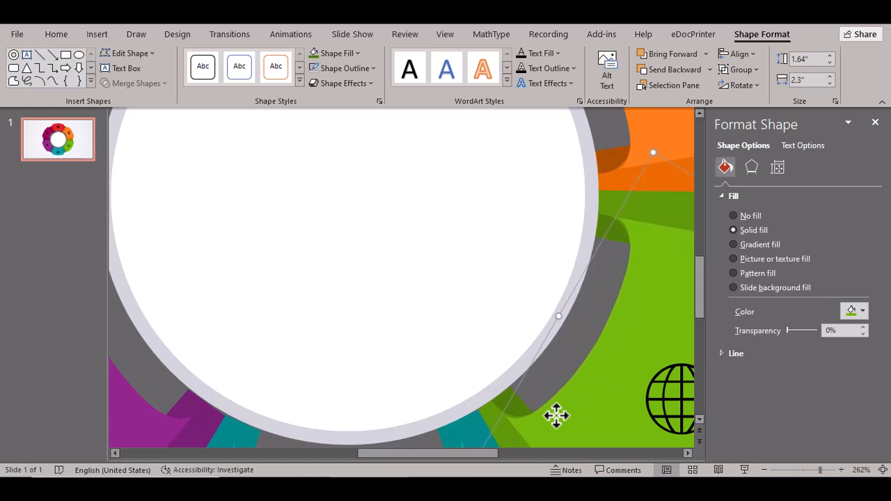
pyautogui.moveTo(519, 416); pyautogui.dragTo(517, 411)
pyautogui.moveTo(519, 400); pyautogui.dragTo(521, 400)
pyautogui.click(73, 409)
pyautogui.moveTo(614, 230); pyautogui.dragTo(615, 220)
pyautogui.click(72, 379)
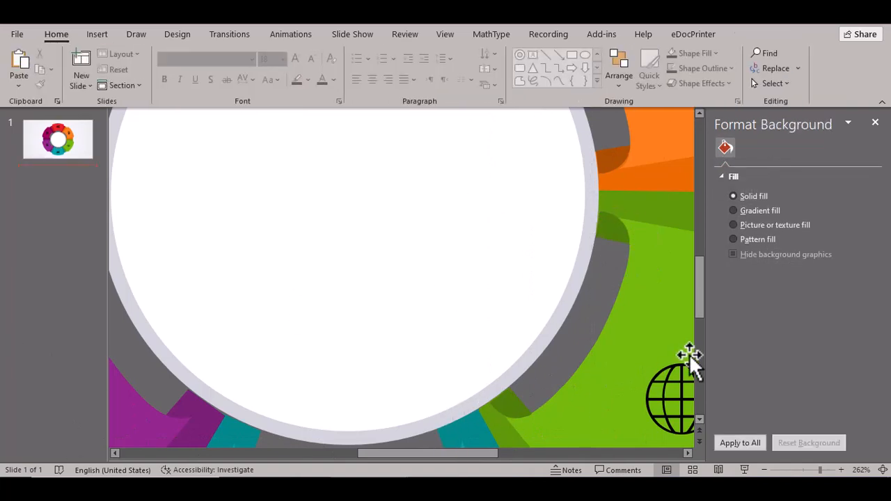
# - Move a fold piece onto the teal arc's notch, rotating and resizing it to fit
pyautogui.scroll(-3, 697, 417)
pyautogui.click(245, 319)
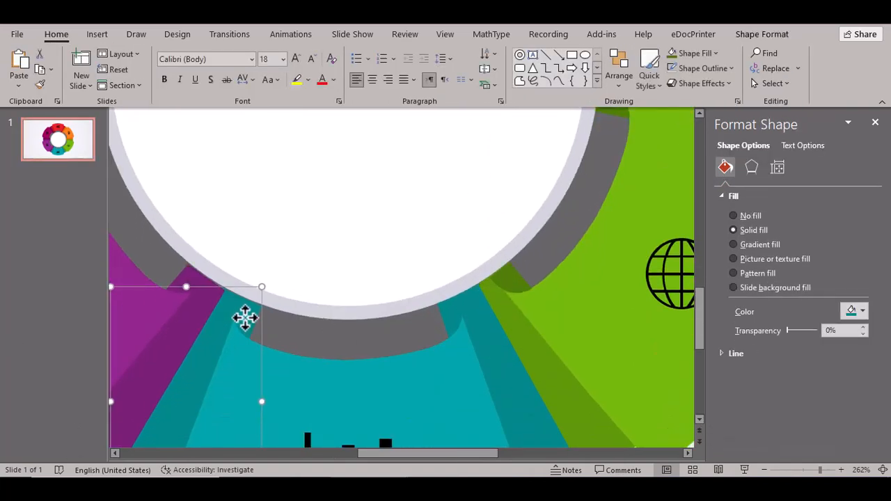
pyautogui.click(205, 318)
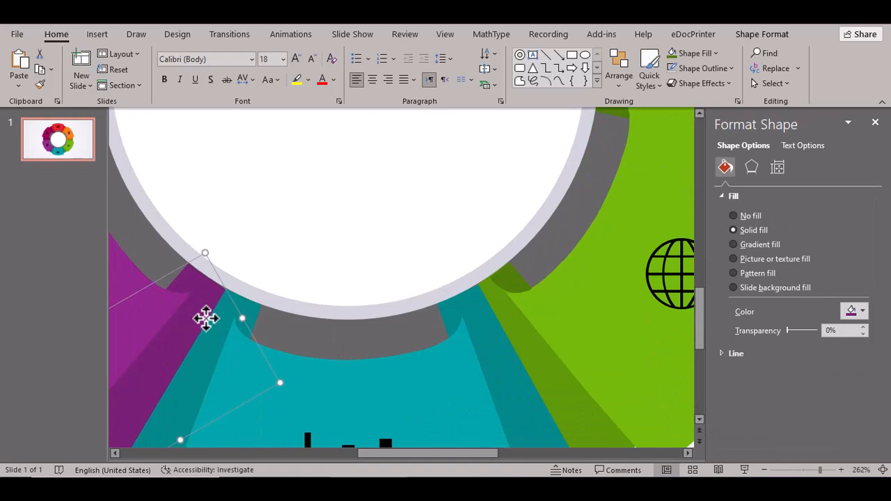
pyautogui.press('Escape')
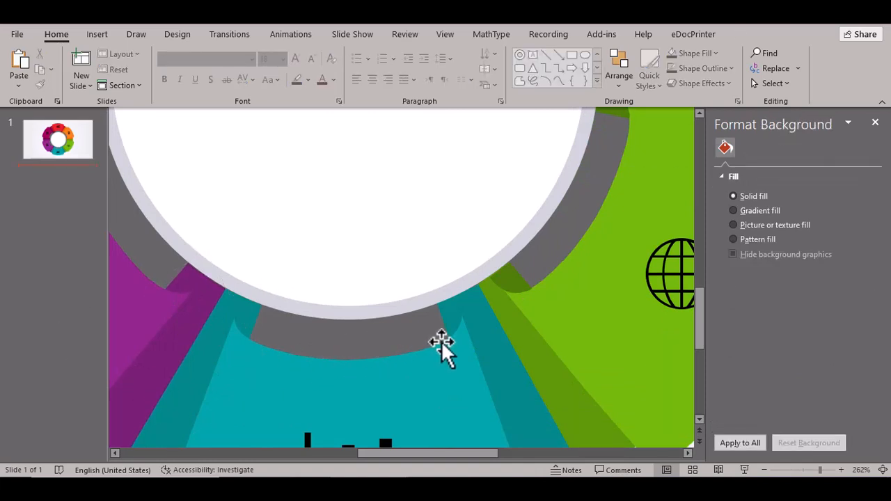
pyautogui.moveTo(517, 286); pyautogui.dragTo(267, 290)
pyautogui.moveTo(288, 323); pyautogui.dragTo(249, 319)
pyautogui.moveTo(265, 288); pyautogui.dragTo(243, 311)
pyautogui.moveTo(222, 349); pyautogui.dragTo(228, 352)
pyautogui.moveTo(238, 312)
pyautogui.mouseDown()
pyautogui.moveTo(237, 338)
pyautogui.moveTo(246, 315)
pyautogui.mouseUp()
# - Fill the fold piece with eyedropper-sampled teal, darkened via More Fill Colors
pyautogui.click(715, 53)
pyautogui.click(703, 271)
pyautogui.click(217, 336)
pyautogui.click(715, 53)
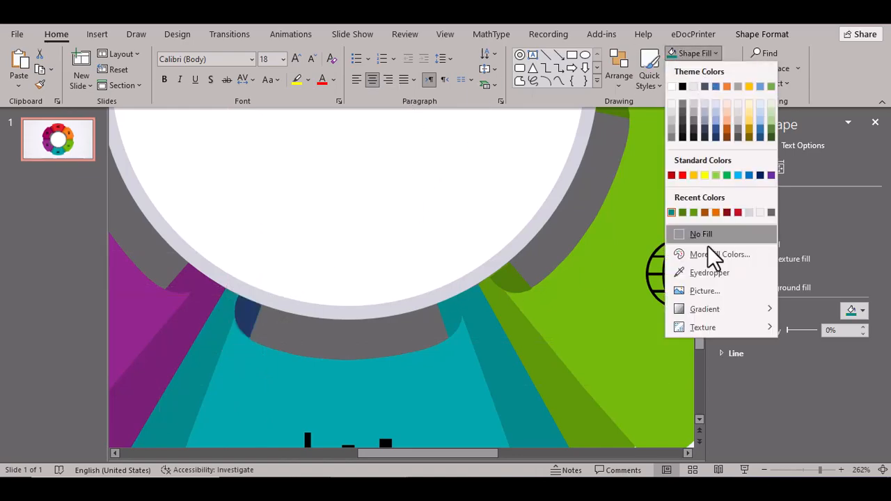
pyautogui.click(709, 253)
pyautogui.moveTo(482, 222); pyautogui.dragTo(482, 225)
pyautogui.click(523, 131)
pyautogui.click(89, 372)
# - Place a horizontally flipped copy of the dark teal fold at the teal arc's other end
pyautogui.click(247, 322)
pyautogui.hotkey('ctrl', 'c')
pyautogui.hotkey('ctrl', 'v')
pyautogui.click(761, 34)
pyautogui.click(745, 85)
pyautogui.click(783, 159)
pyautogui.moveTo(271, 342); pyautogui.dragTo(454, 312)
pyautogui.click(60, 304)
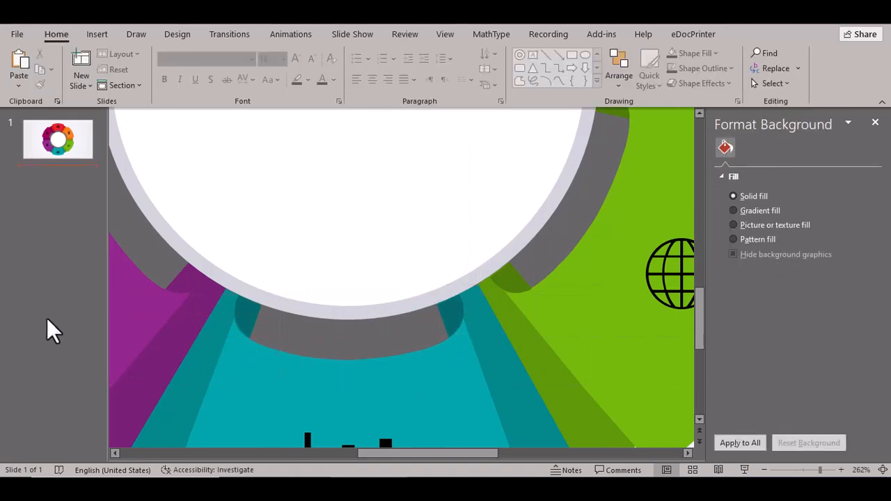
# - Duplicate the dark teal fold and rotate it into position on the purple arc
pyautogui.click(455, 318)
pyautogui.hotkey('ctrl', 'c')
pyautogui.hotkey('ctrl', 'v')
pyautogui.moveTo(481, 340); pyautogui.dragTo(244, 253)
pyautogui.moveTo(254, 293); pyautogui.dragTo(217, 285)
pyautogui.moveTo(237, 260); pyautogui.dragTo(186, 280)
# - Recolour the purple-arc fold with eyedropper-sampled purple, darkened via More Fill Colors
pyautogui.click(341, 54)
pyautogui.click(352, 277)
pyautogui.click(213, 300)
pyautogui.click(341, 54)
pyautogui.click(350, 272)
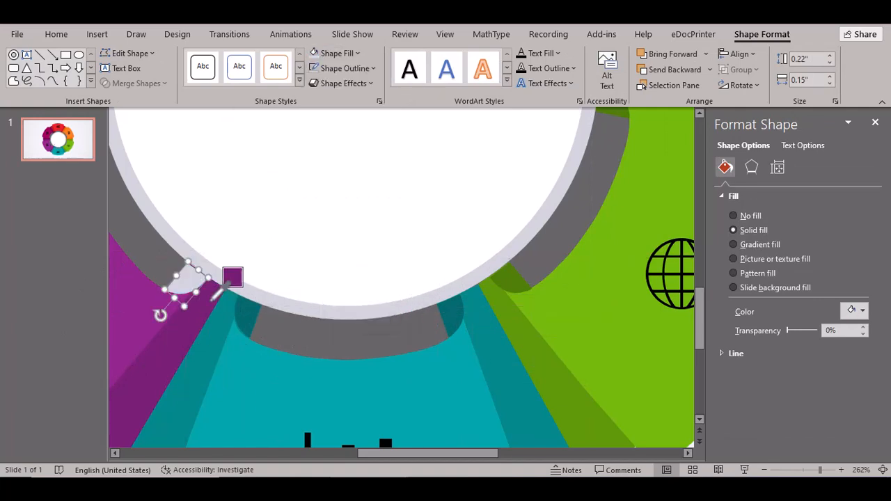
pyautogui.click(212, 300)
pyautogui.click(348, 55)
pyautogui.click(355, 256)
pyautogui.click(521, 127)
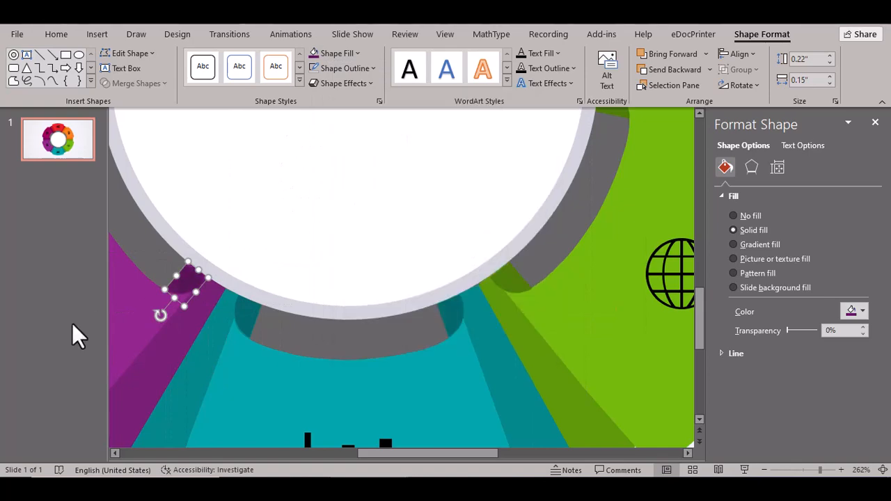
pyautogui.click(72, 334)
# - Reposition the small teal fold piece and adjust the slide view
pyautogui.click(247, 323)
pyautogui.moveTo(247, 323); pyautogui.dragTo(160, 144)
pyautogui.moveTo(383, 454); pyautogui.dragTo(339, 453)
pyautogui.moveTo(705, 333); pyautogui.dragTo(704, 312)
pyautogui.moveTo(352, 233); pyautogui.dragTo(236, 185)
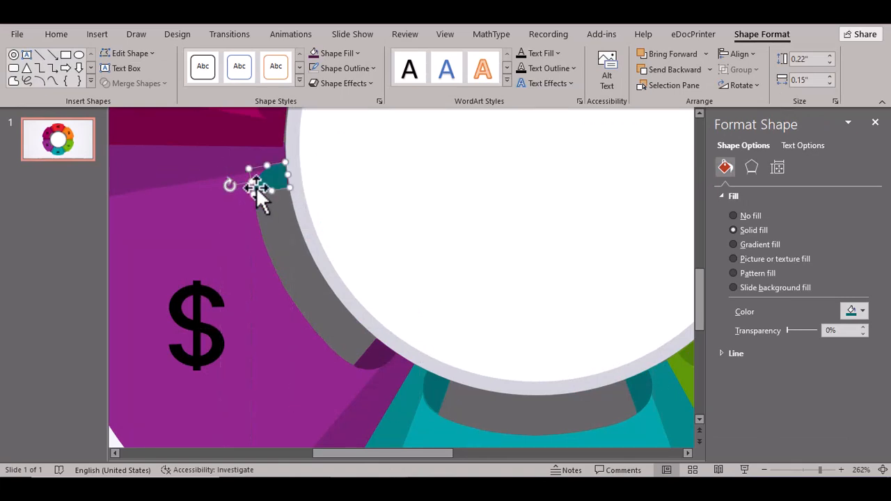
# - Copy the purple fold piece, flip it horizontally and place it on the magenta arc
pyautogui.click(39, 245)
pyautogui.click(269, 139)
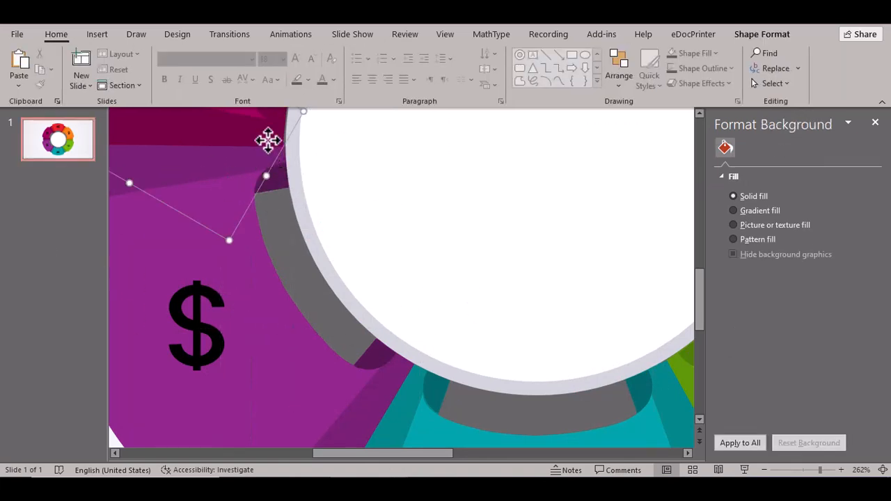
pyautogui.click(698, 113)
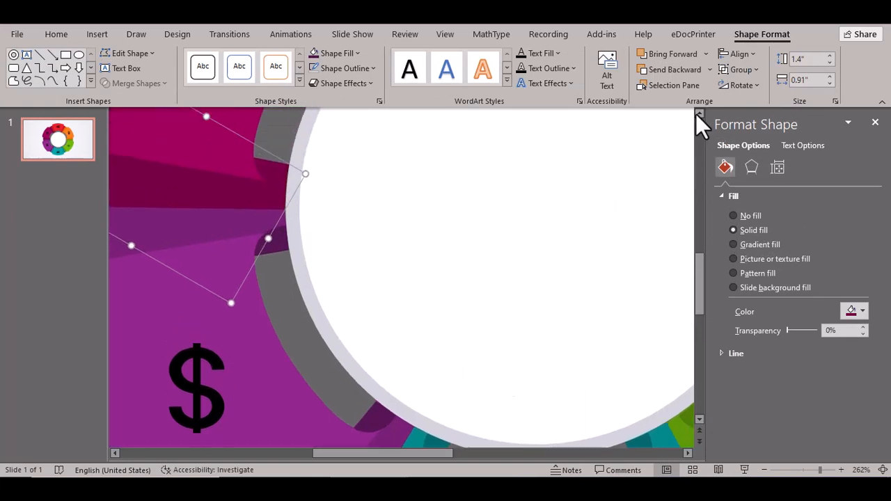
pyautogui.click(280, 265)
pyautogui.hotkey('ctrl', 'c')
pyautogui.hotkey('ctrl', 'v')
pyautogui.moveTo(302, 293); pyautogui.dragTo(291, 199)
pyautogui.click(744, 85)
pyautogui.click(758, 154)
pyautogui.moveTo(323, 204); pyautogui.dragTo(270, 197)
# - Recolour the magenta-arc fold to a dark magenta using the eyedropper and More Fill Colors
pyautogui.click(352, 55)
pyautogui.click(340, 272)
pyautogui.click(296, 209)
pyautogui.click(354, 56)
pyautogui.click(340, 272)
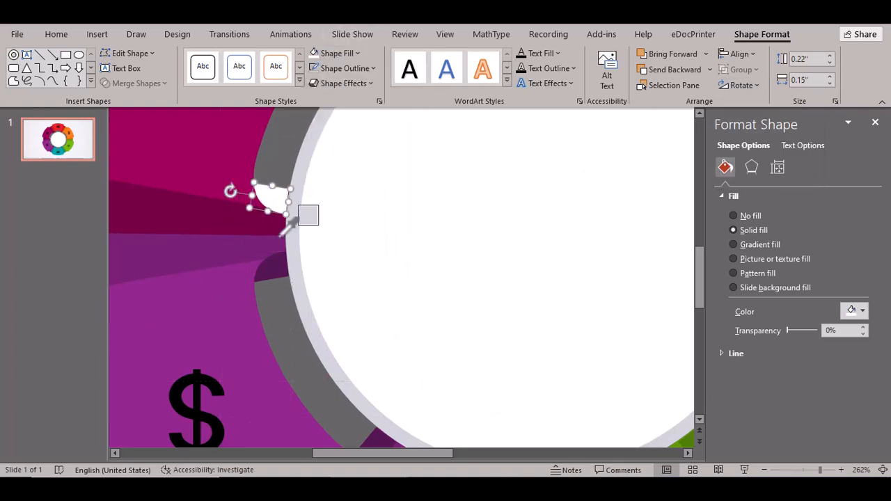
pyautogui.click(353, 53)
pyautogui.click(341, 253)
pyautogui.click(475, 230)
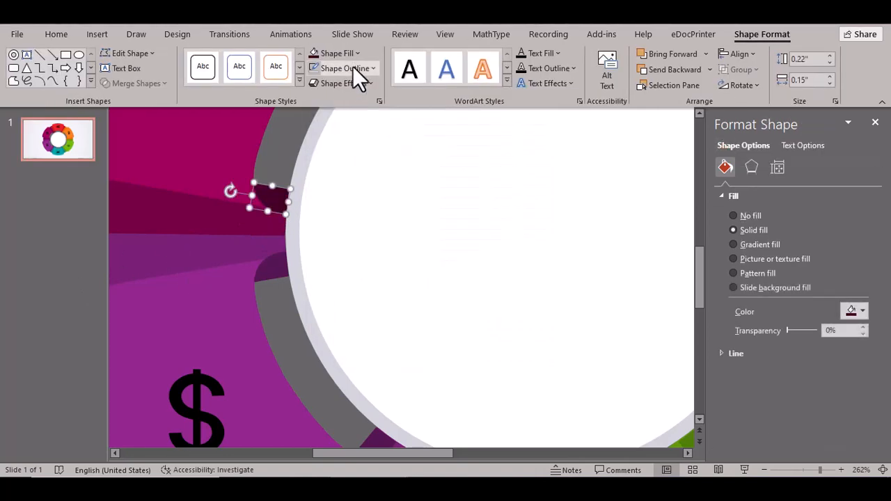
pyautogui.click(353, 54)
pyautogui.click(341, 253)
pyautogui.click(479, 229)
pyautogui.press('Return')
pyautogui.click(74, 263)
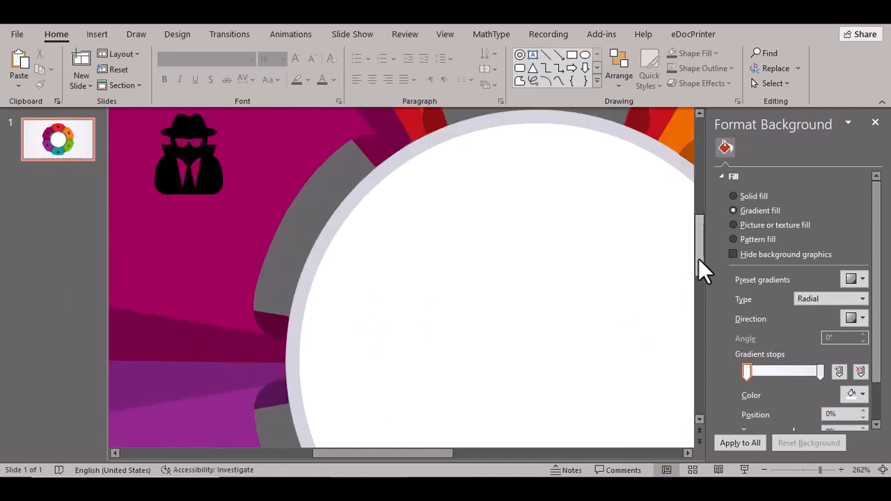
# - Add a horizontally flipped dark fold at the magenta arc's top end
pyautogui.click(257, 321)
pyautogui.hotkey('ctrl', 'v')
pyautogui.moveTo(298, 354); pyautogui.dragTo(359, 193)
pyautogui.click(778, 37)
pyautogui.click(744, 85)
pyautogui.click(771, 158)
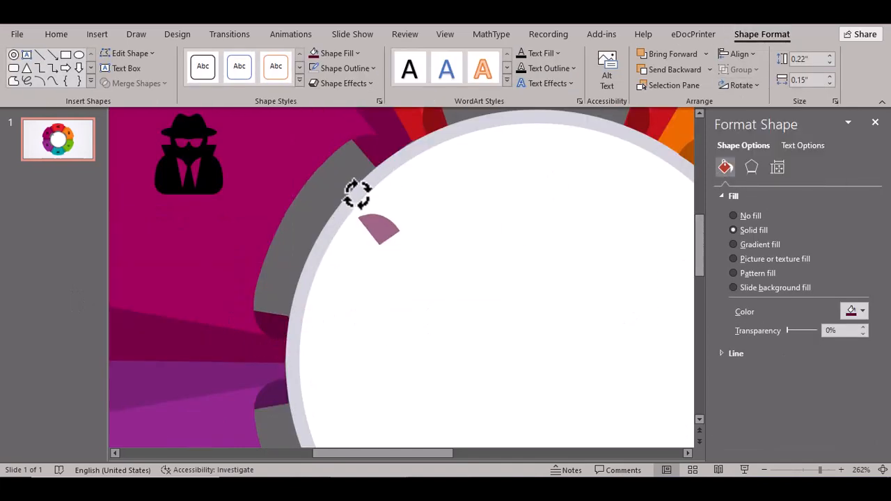
pyautogui.moveTo(378, 223); pyautogui.dragTo(374, 150)
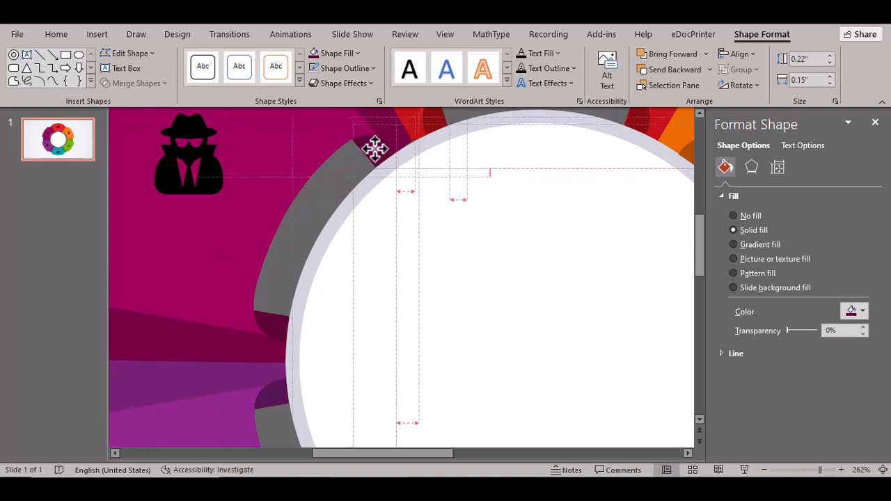
pyautogui.click(35, 262)
pyautogui.moveTo(819, 470); pyautogui.dragTo(790, 470)
# - Give the red and orange wheel segments an outer shadow
pyautogui.click(411, 177)
pyautogui.click(762, 33)
pyautogui.click(344, 83)
pyautogui.moveTo(367, 140)
pyautogui.click(427, 200)
pyautogui.click(356, 165)
pyautogui.click(507, 254)
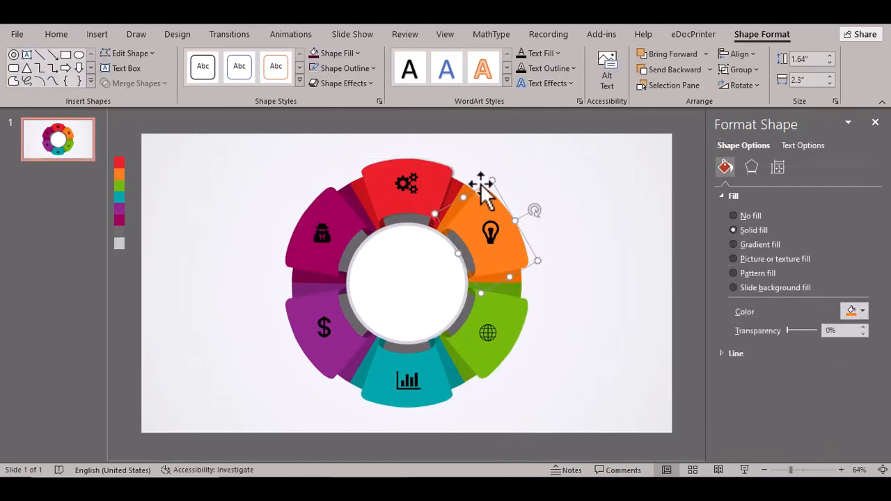
pyautogui.click(343, 83)
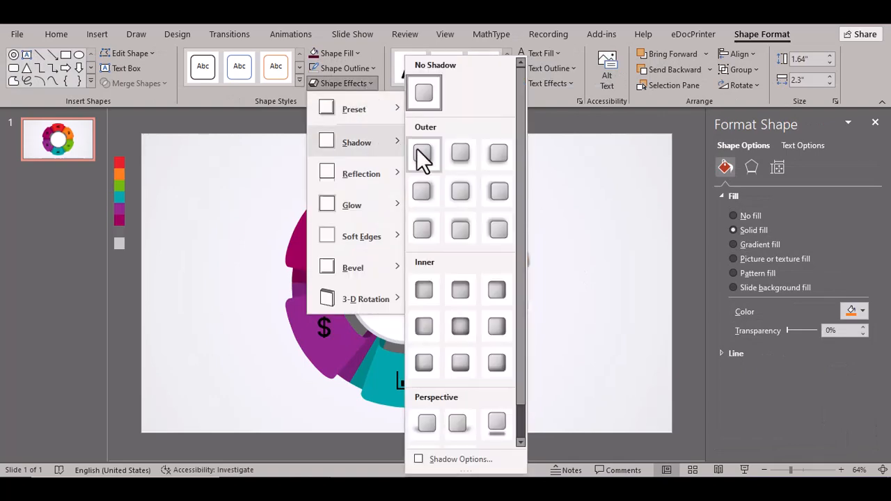
pyautogui.click(431, 193)
pyautogui.click(596, 263)
# - Add matching outer shadows to the green and teal segments
pyautogui.click(518, 320)
pyautogui.click(343, 83)
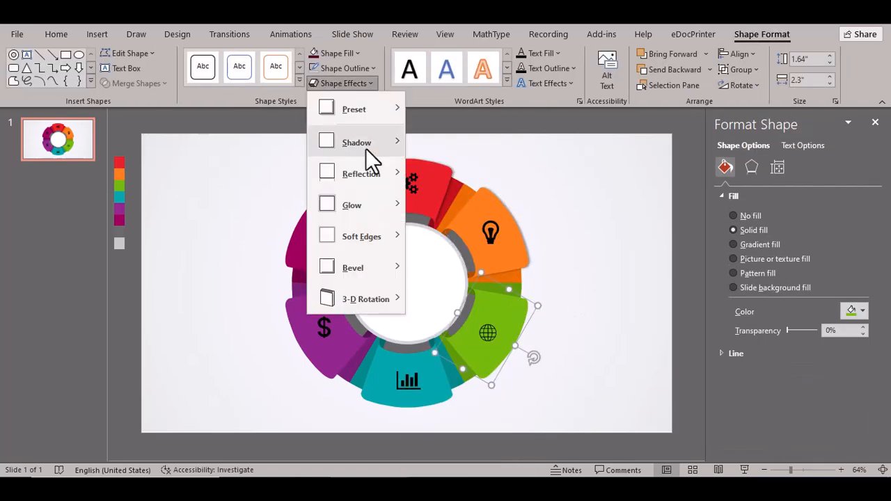
pyautogui.moveTo(362, 142)
pyautogui.click(421, 191)
pyautogui.click(592, 272)
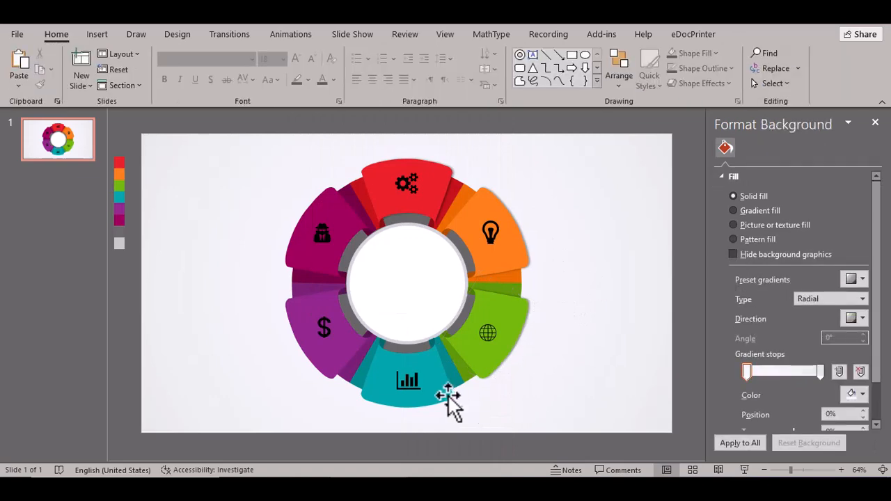
pyautogui.click(449, 403)
pyautogui.click(343, 82)
pyautogui.moveTo(387, 147)
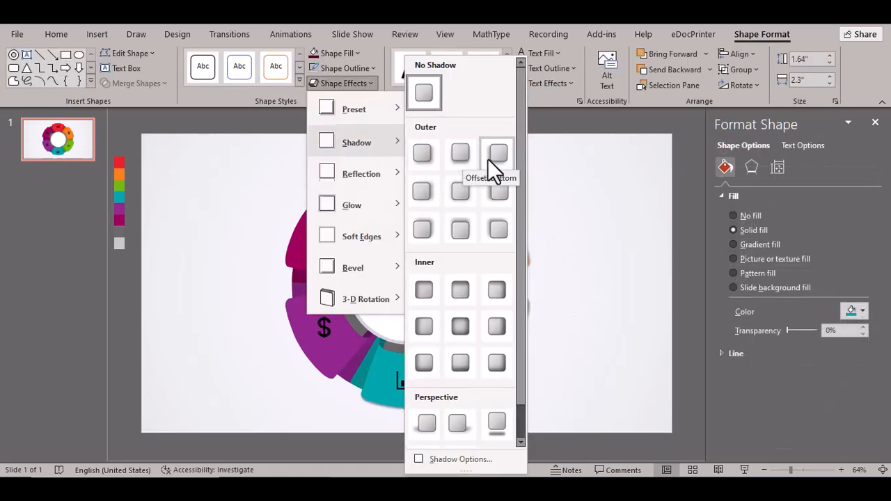
pyautogui.click(476, 170)
pyautogui.click(539, 401)
# - Add outer shadows to the purple and magenta segments
pyautogui.click(336, 399)
pyautogui.click(343, 83)
pyautogui.moveTo(362, 142)
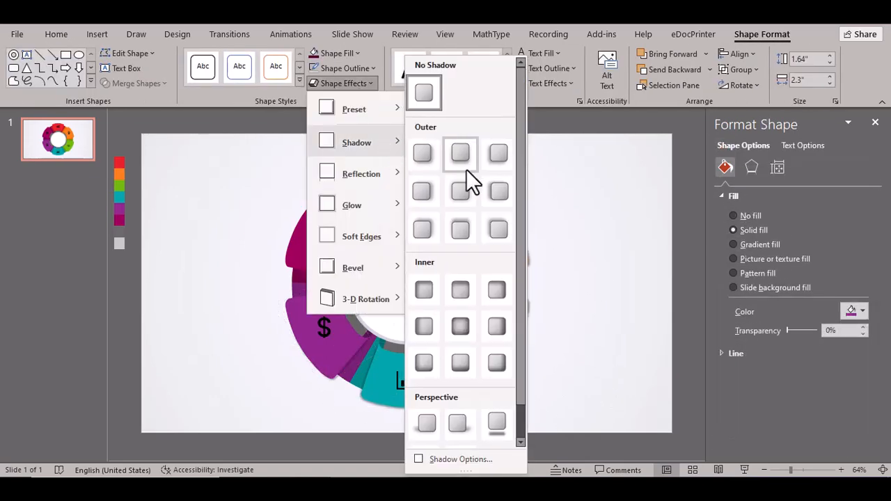
pyautogui.click(490, 196)
pyautogui.click(558, 231)
pyautogui.click(297, 230)
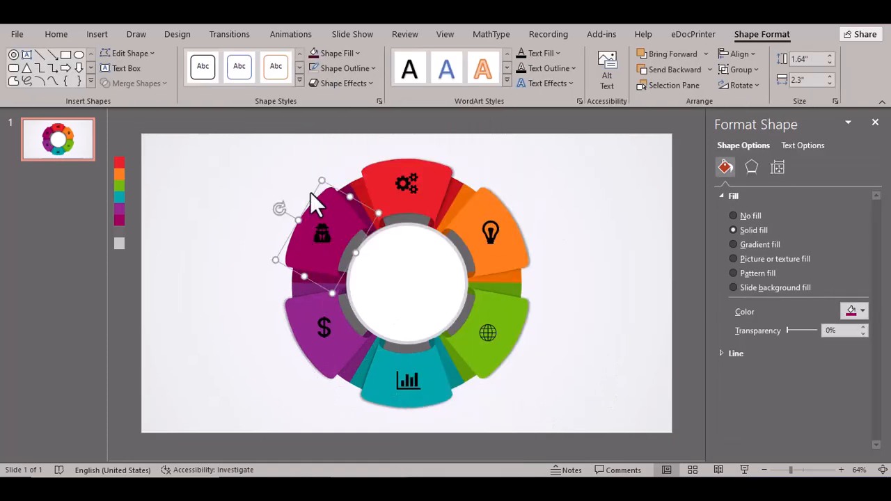
pyautogui.click(344, 83)
pyautogui.moveTo(378, 144)
pyautogui.click(495, 189)
pyautogui.click(588, 278)
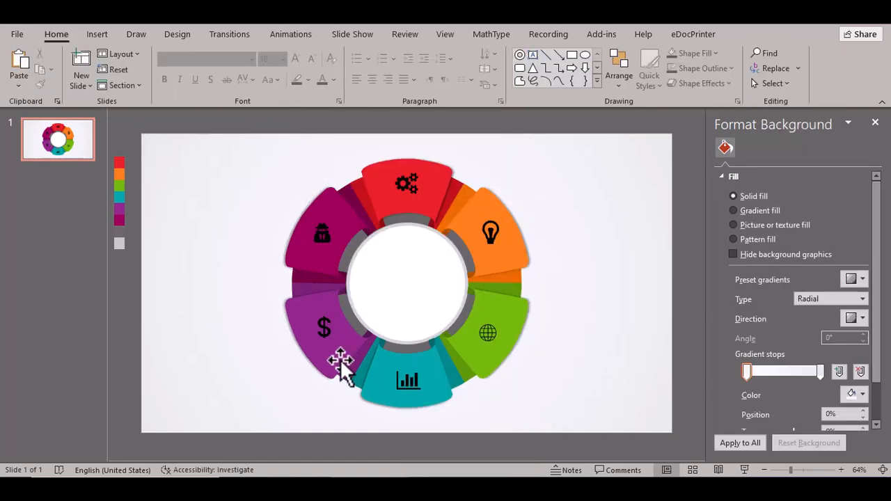
# - Bring the white centre circle to the front, in front of the wheel segments
pyautogui.click(472, 298)
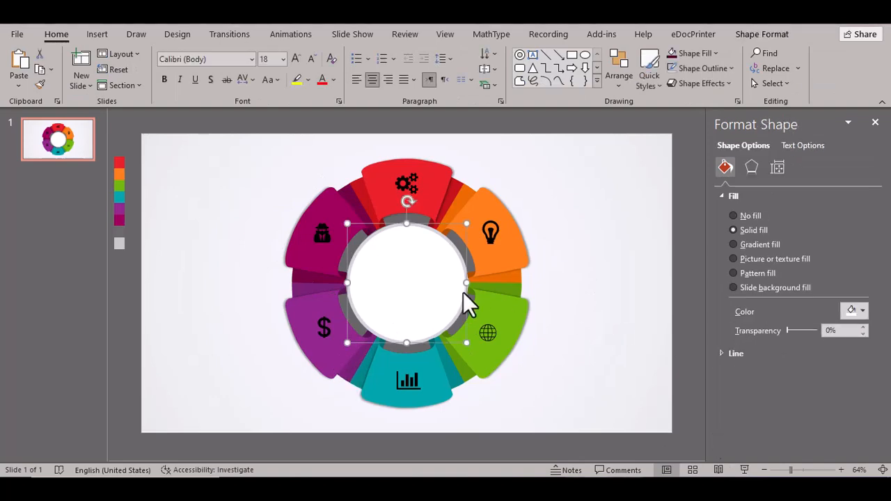
pyautogui.click(748, 35)
pyautogui.click(704, 53)
pyautogui.click(696, 90)
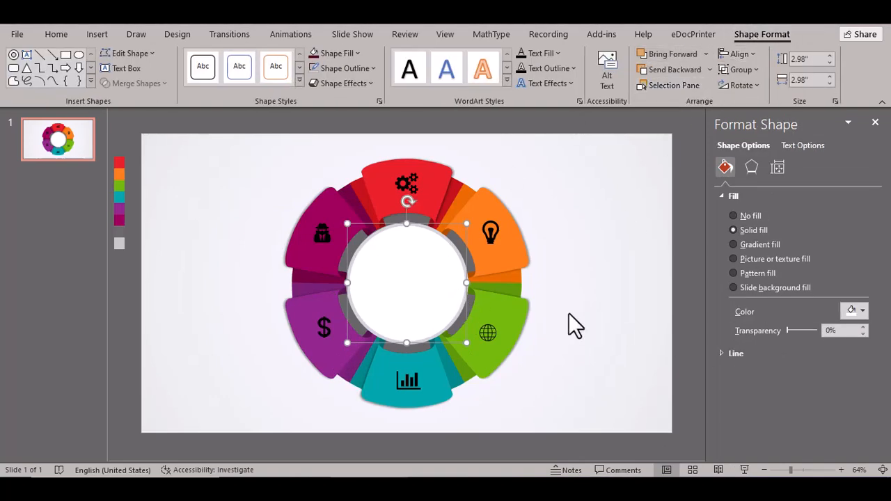
pyautogui.click(569, 314)
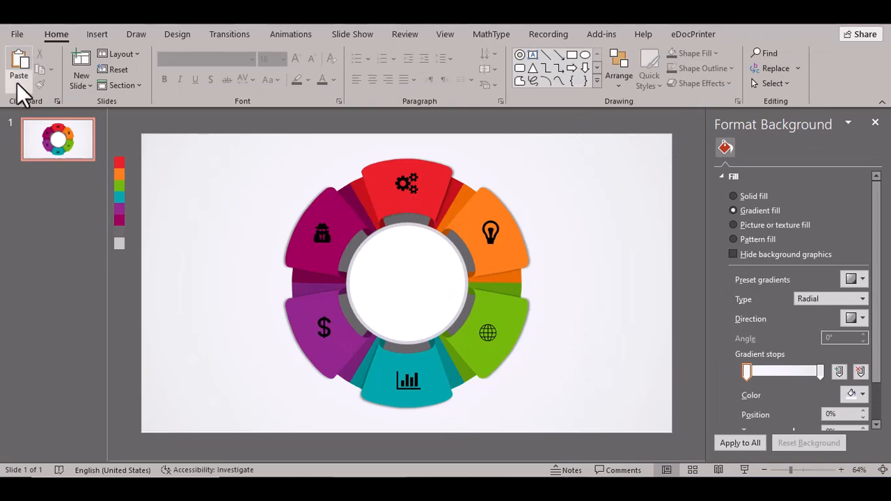
# - Switch the background to gradient fill and paste the clock face as an Enhanced Metafile picture
pyautogui.click(18, 84)
pyautogui.click(49, 151)
pyautogui.click(372, 219)
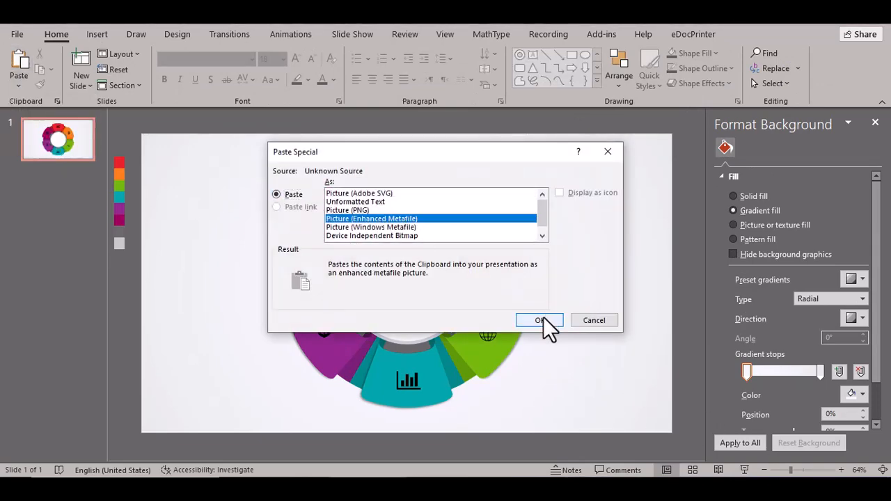
pyautogui.click(537, 318)
# - Shrink and nudge the clock face picture into the white centre circle
pyautogui.moveTo(479, 210)
pyautogui.mouseDown()
pyautogui.moveTo(457, 239)
pyautogui.moveTo(469, 222)
pyautogui.mouseUp()
pyautogui.moveTo(425, 276); pyautogui.dragTo(438, 283)
pyautogui.click(552, 286)
pyautogui.click(562, 296)
pyautogui.click(446, 298)
pyautogui.click(563, 292)
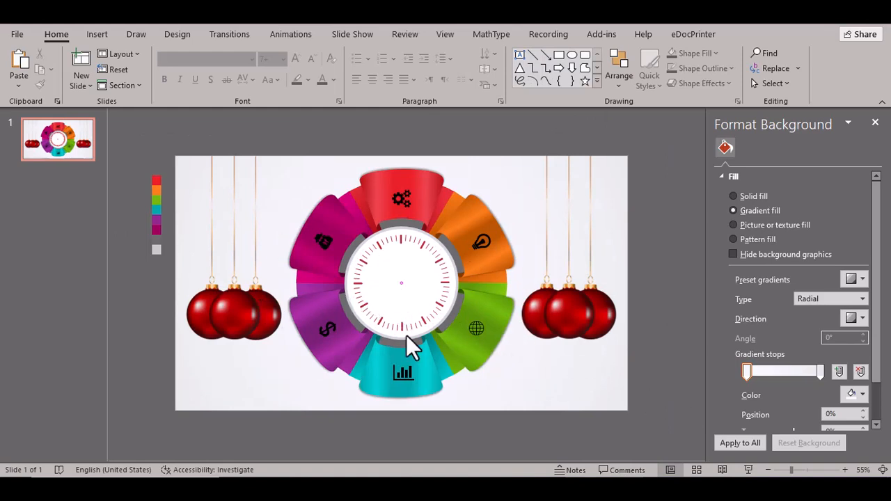
# - Draw a thin tall triangle beside the wheel, filled grey with no outline
pyautogui.click(597, 82)
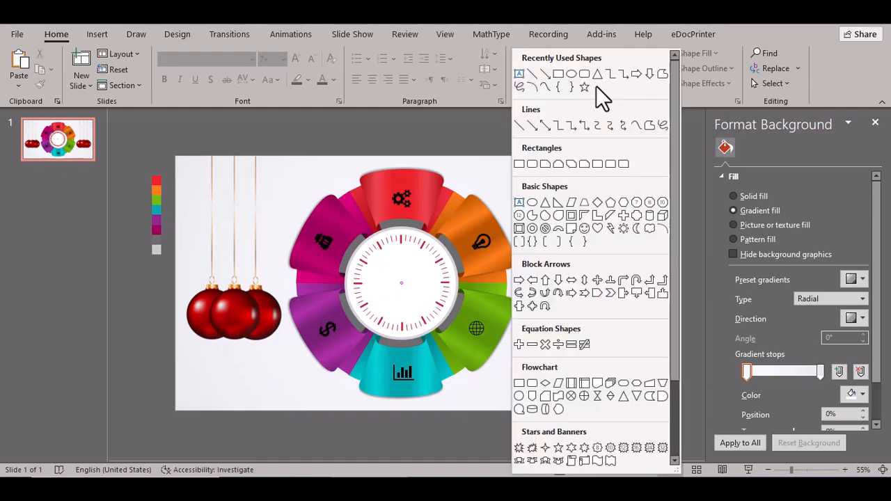
pyautogui.click(547, 204)
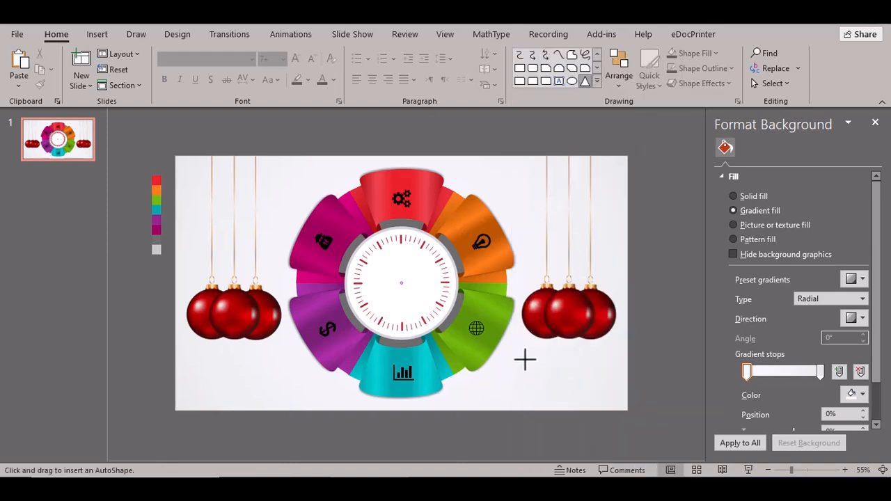
pyautogui.moveTo(527, 397); pyautogui.dragTo(529, 394)
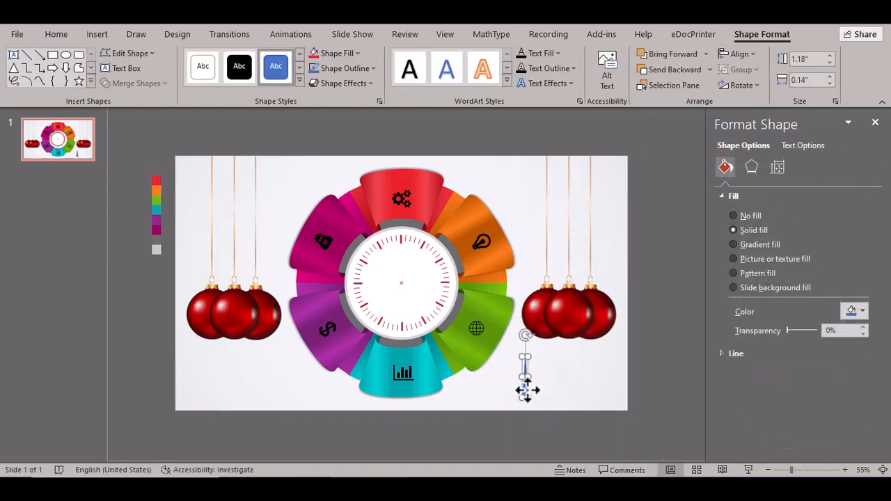
pyautogui.moveTo(790, 472); pyautogui.dragTo(799, 471)
pyautogui.moveTo(556, 411); pyautogui.dragTo(556, 406)
pyautogui.click(358, 53)
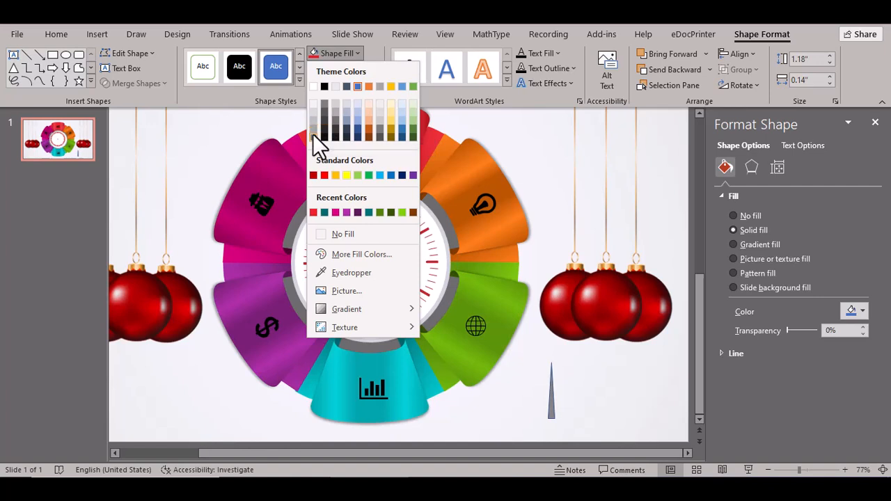
pyautogui.click(312, 134)
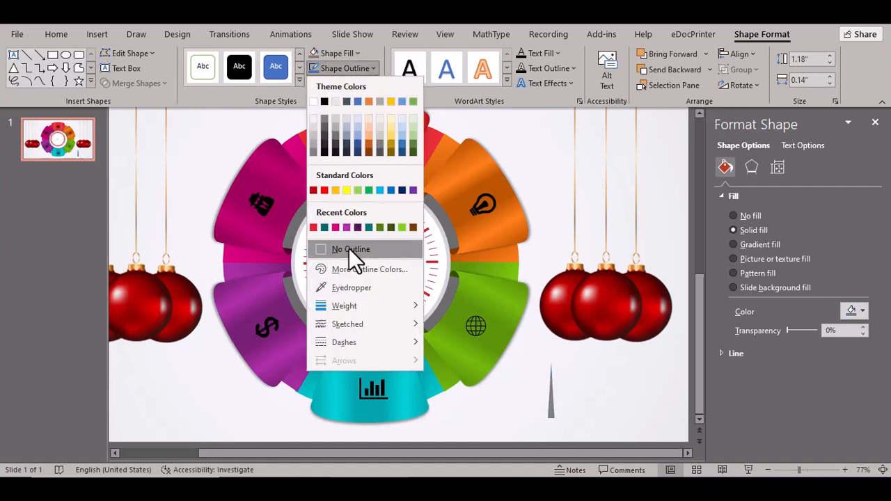
pyautogui.click(349, 248)
pyautogui.moveTo(548, 407); pyautogui.dragTo(541, 400)
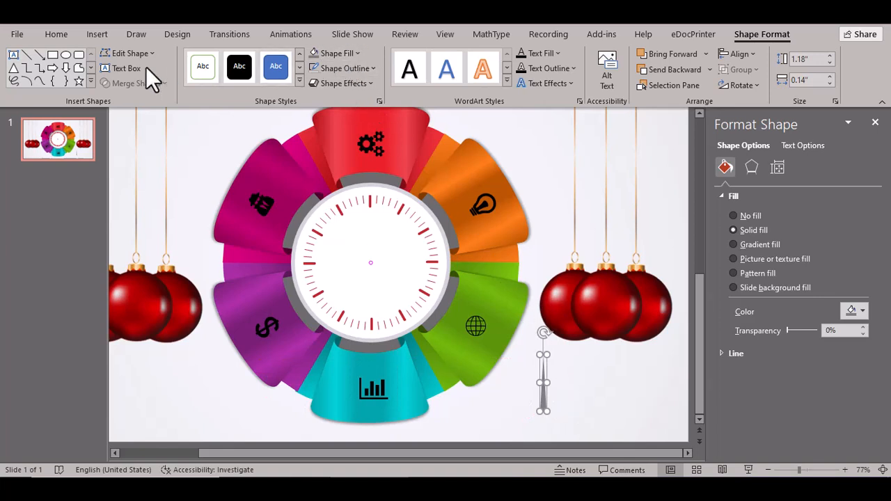
# - Draw a small outline-free rounded rectangle with extra-rounded corners next to the triangle
pyautogui.click(78, 55)
pyautogui.moveTo(584, 377); pyautogui.dragTo(611, 412)
pyautogui.moveTo(590, 378); pyautogui.dragTo(599, 397)
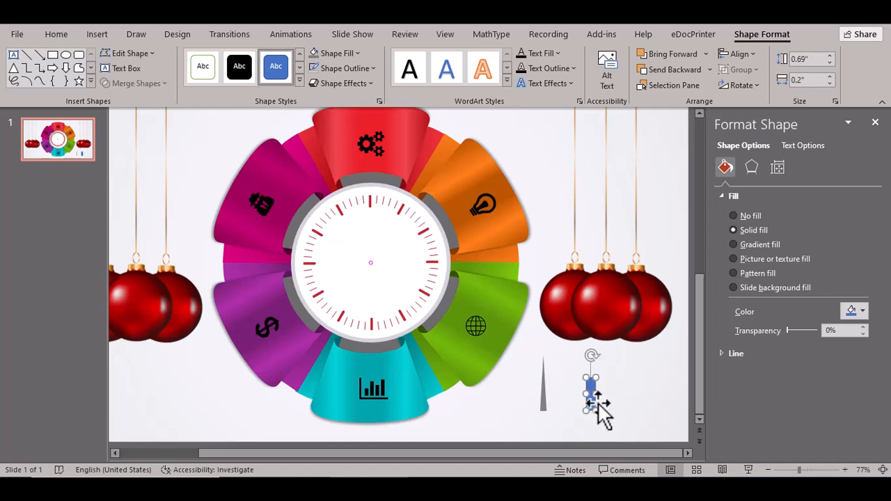
pyautogui.moveTo(592, 391); pyautogui.dragTo(596, 394)
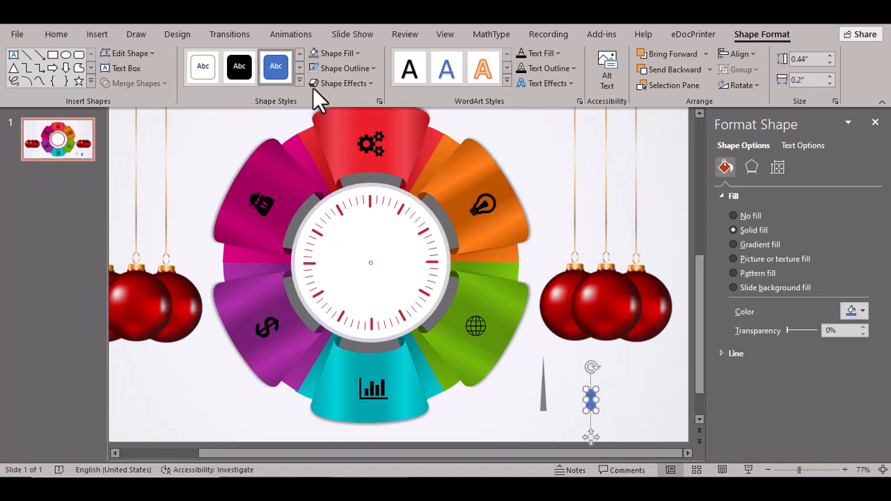
pyautogui.click(617, 390)
pyautogui.click(590, 397)
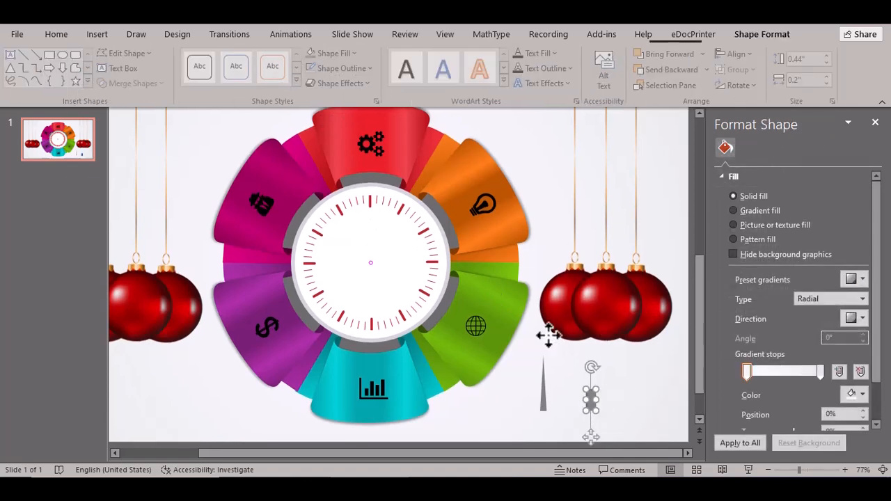
pyautogui.click(346, 69)
pyautogui.click(355, 246)
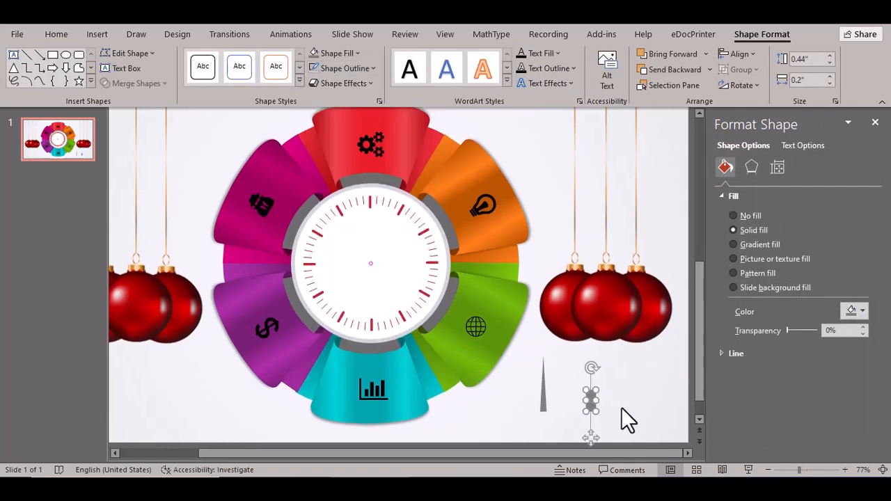
pyautogui.click(621, 407)
pyautogui.click(595, 405)
# - Subtract a rectangle from the rounded shape to make a half-round base under the needle
pyautogui.click(52, 55)
pyautogui.moveTo(570, 369); pyautogui.dragTo(625, 395)
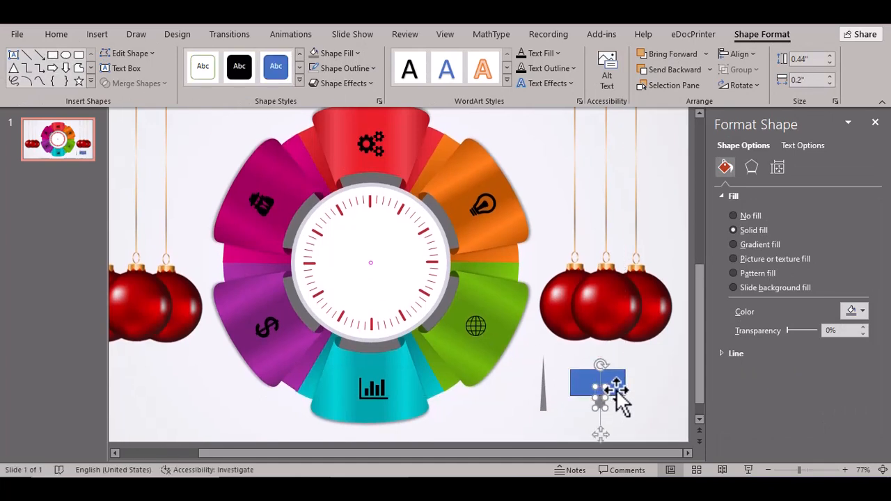
pyautogui.keyDown('shift'); pyautogui.click(616, 389); pyautogui.keyUp('shift')
pyautogui.click(165, 82)
pyautogui.click(152, 171)
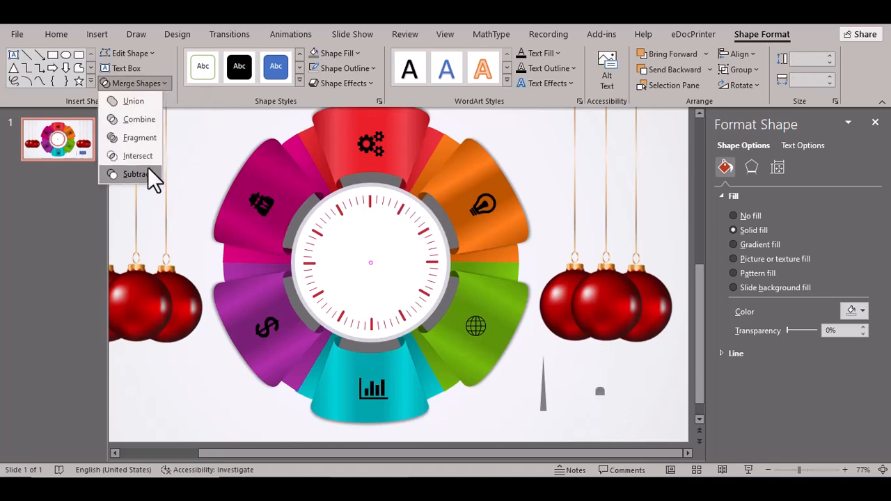
pyautogui.click(623, 411)
pyautogui.click(590, 411)
pyautogui.moveTo(589, 411); pyautogui.dragTo(546, 380)
pyautogui.click(555, 432)
pyautogui.click(541, 417)
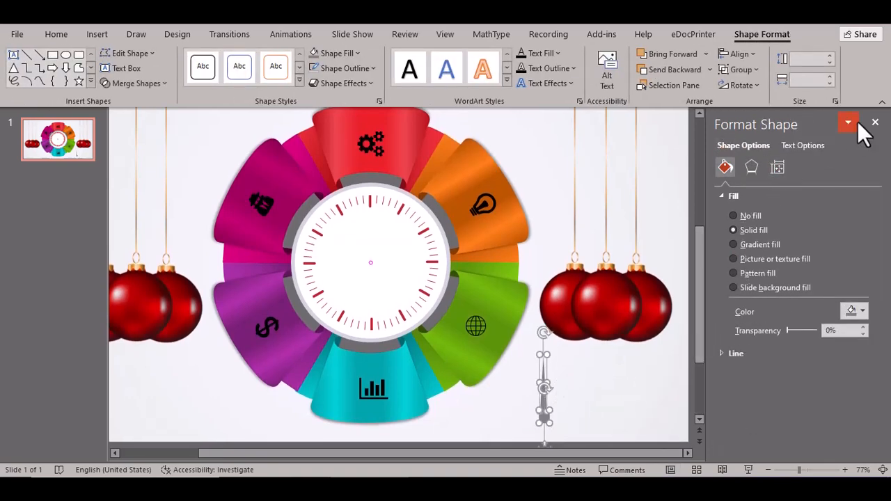
# - Centre-align the needle and its base, then union them into one shape
pyautogui.click(875, 123)
pyautogui.click(742, 54)
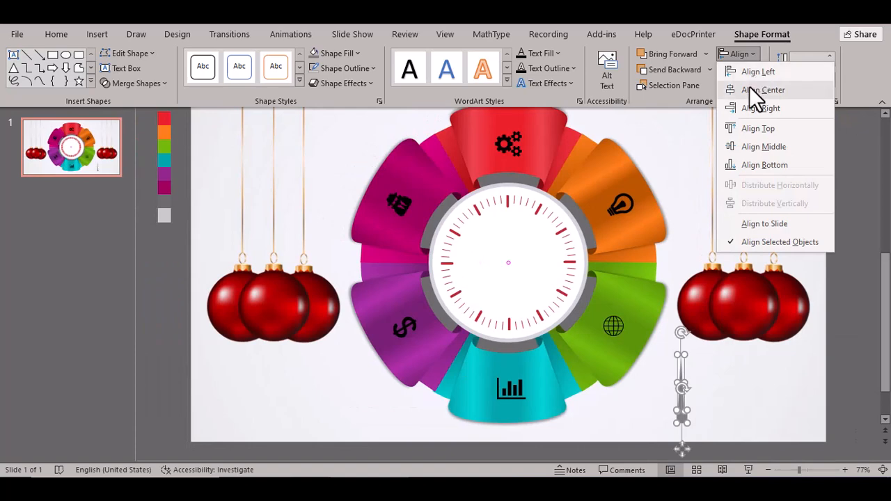
pyautogui.click(749, 89)
pyautogui.click(744, 414)
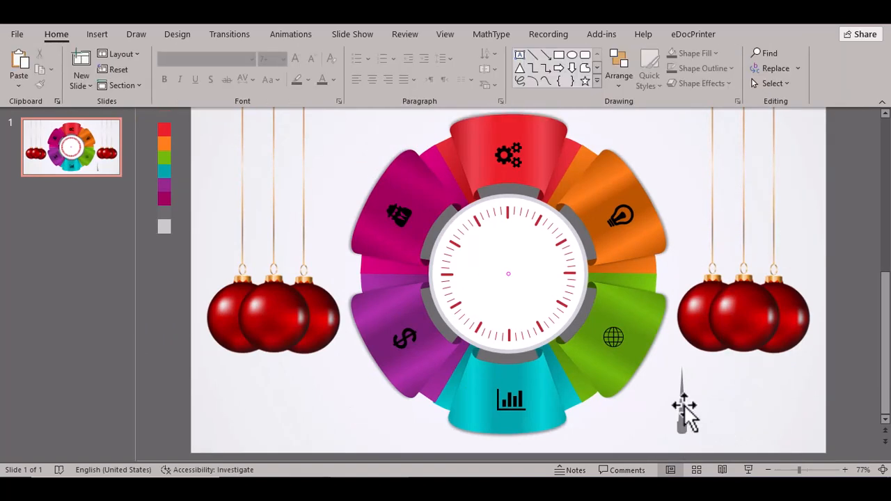
pyautogui.click(682, 406)
pyautogui.keyDown('shift'); pyautogui.click(685, 428); pyautogui.keyUp('shift')
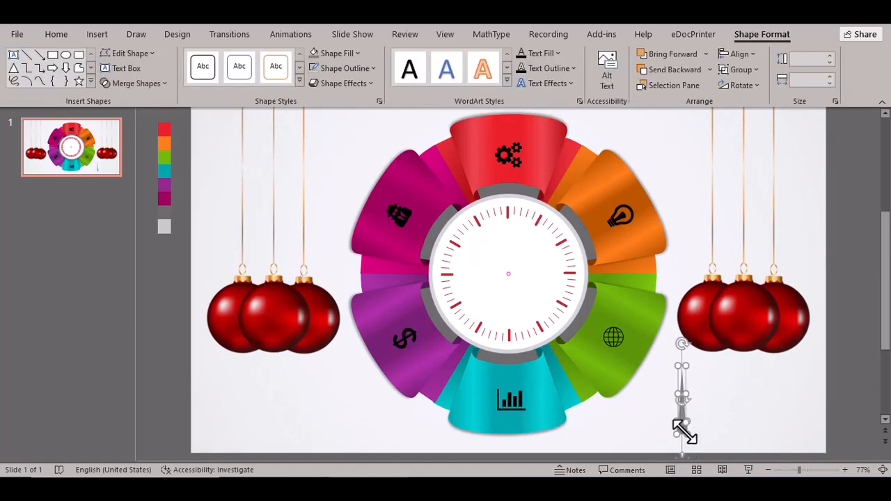
pyautogui.click(136, 83)
pyautogui.click(133, 101)
# - Shrink the merged hand to 0.78" by 0.16" and place it at the clock centre
pyautogui.click(693, 412)
pyautogui.moveTo(687, 410)
pyautogui.mouseDown()
pyautogui.moveTo(676, 410)
pyautogui.moveTo(695, 398)
pyautogui.mouseUp()
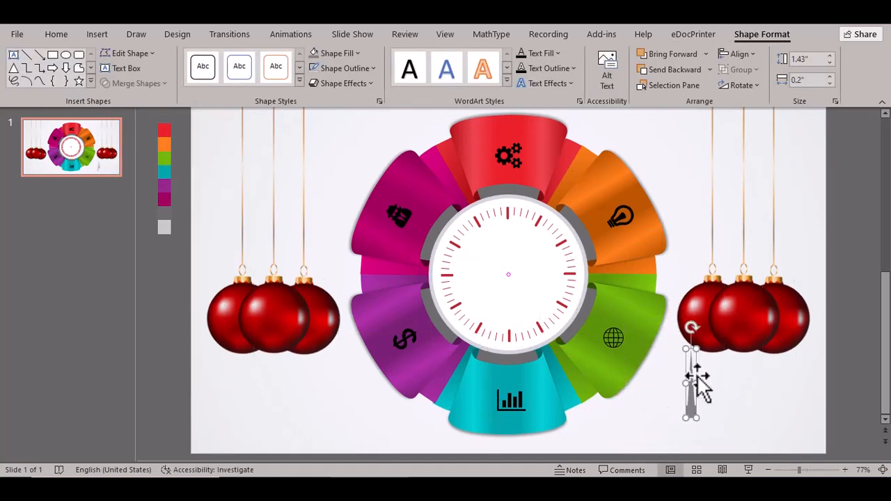
pyautogui.moveTo(696, 351); pyautogui.dragTo(512, 267)
pyautogui.click(673, 405)
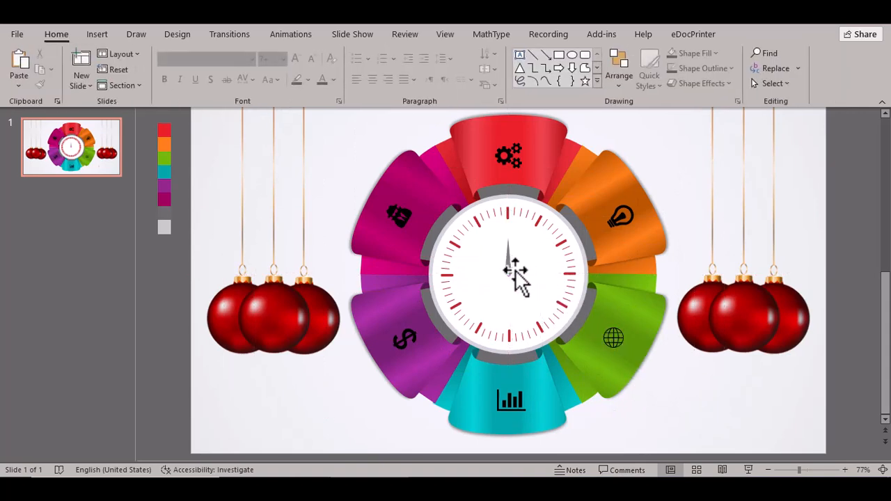
# - Copy the grey needle, lengthen the copy, and set it at the clock centre pointing to nine
pyautogui.moveTo(800, 470); pyautogui.dragTo(811, 471)
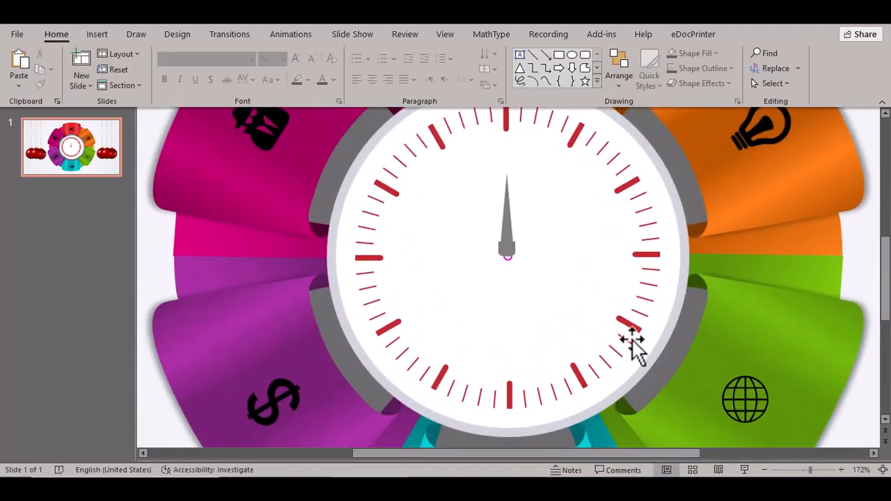
pyautogui.moveTo(509, 246)
pyautogui.mouseDown()
pyautogui.moveTo(511, 272)
pyautogui.moveTo(508, 239)
pyautogui.mouseUp()
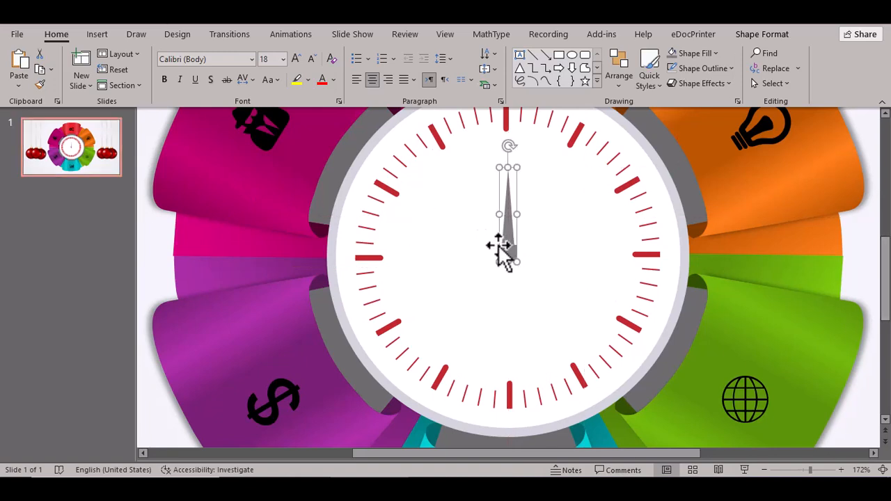
pyautogui.hotkey('ctrl', 'c')
pyautogui.hotkey('ctrl', 'v')
pyautogui.moveTo(525, 184); pyautogui.dragTo(447, 222)
pyautogui.moveTo(568, 223); pyautogui.dragTo(509, 252)
pyautogui.moveTo(367, 253); pyautogui.dragTo(368, 253)
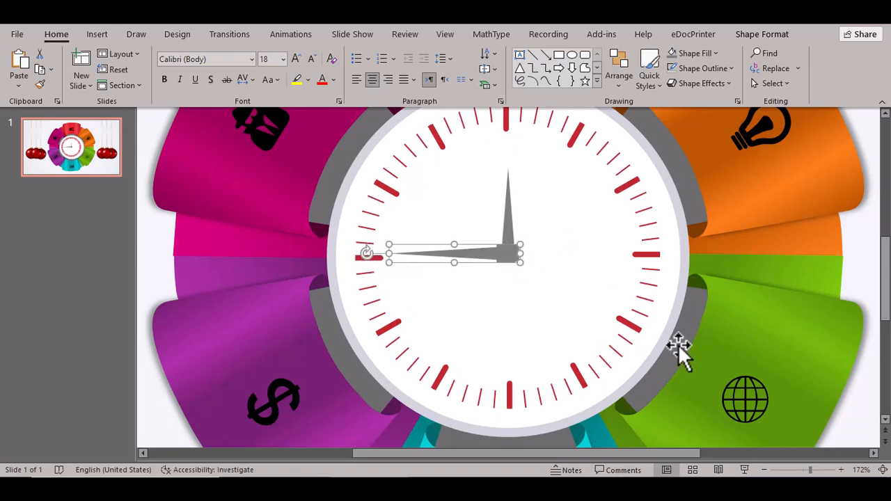
pyautogui.moveTo(809, 472); pyautogui.dragTo(795, 472)
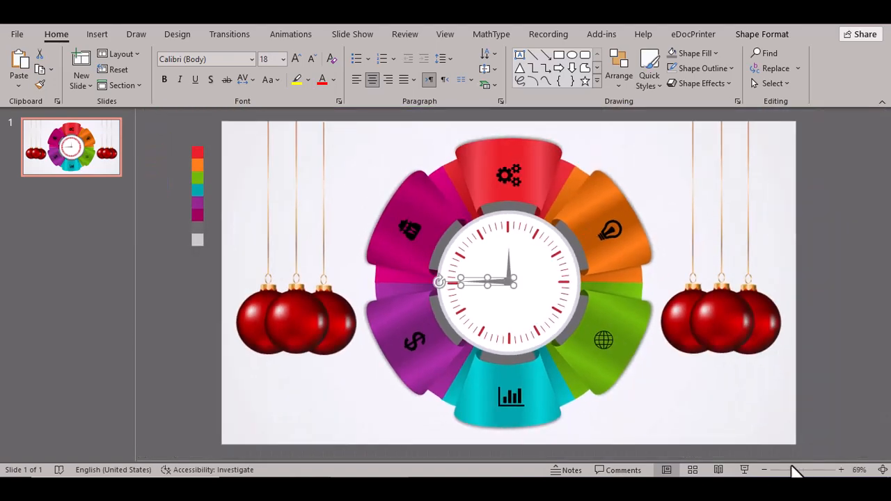
pyautogui.click(670, 389)
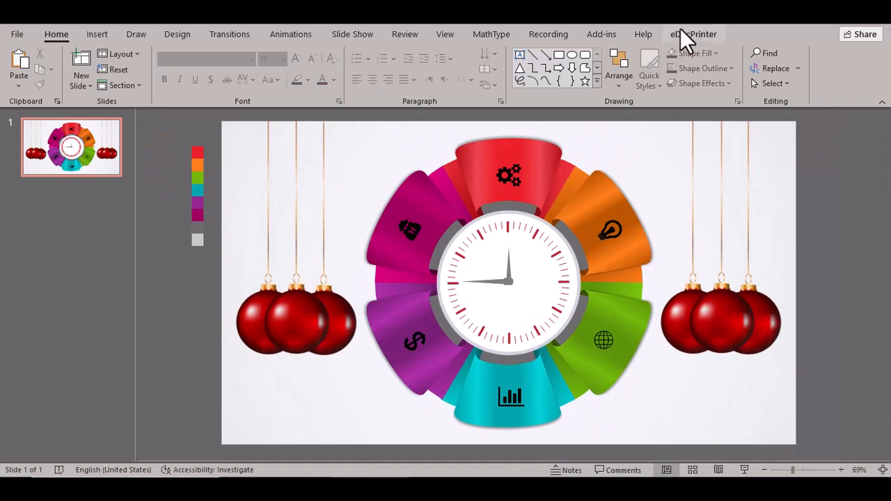
# - Draw a thin red triangle needle with no outline beside the green segment
pyautogui.click(523, 69)
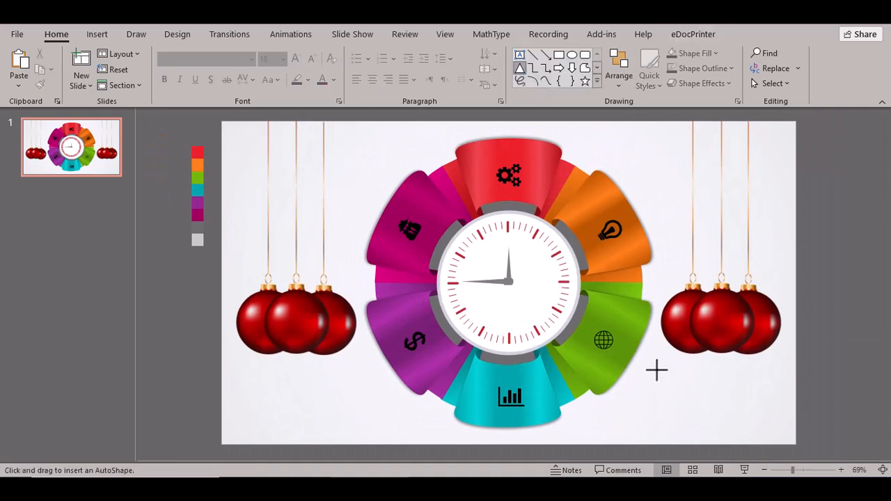
pyautogui.moveTo(652, 392); pyautogui.dragTo(656, 419)
pyautogui.click(354, 53)
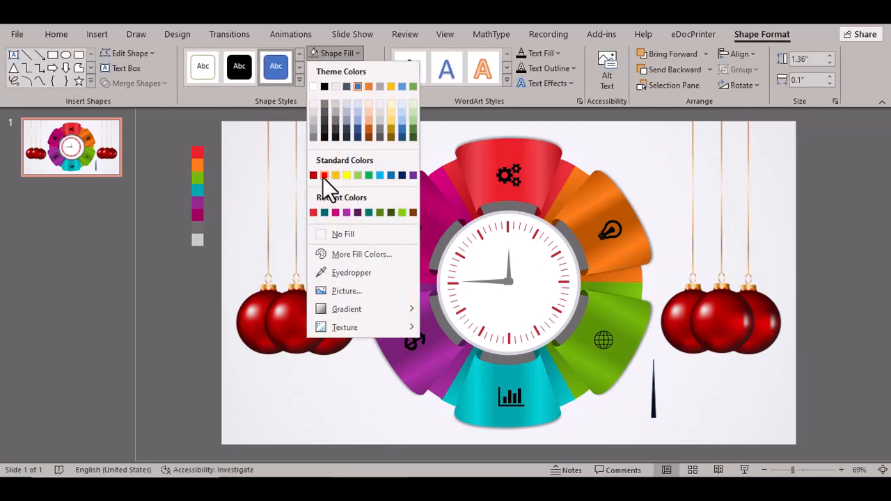
pyautogui.click(324, 174)
pyautogui.click(365, 68)
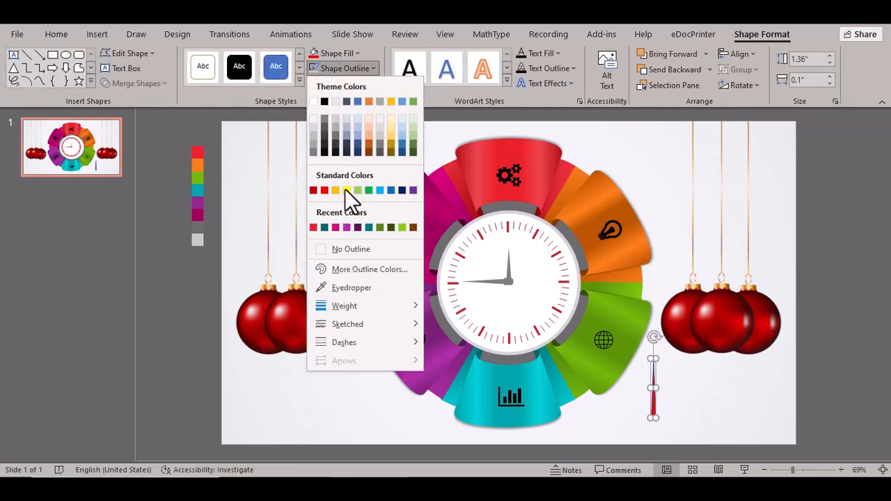
pyautogui.click(330, 249)
pyautogui.moveTo(654, 410); pyautogui.dragTo(509, 252)
pyautogui.moveTo(511, 203)
pyautogui.mouseDown()
pyautogui.moveTo(543, 231)
pyautogui.moveTo(510, 208)
pyautogui.mouseUp()
pyautogui.moveTo(508, 268); pyautogui.dragTo(658, 389)
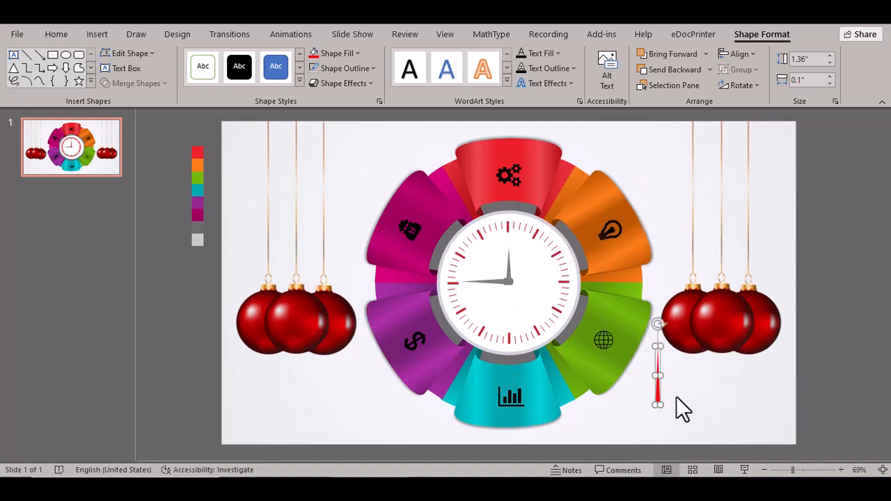
# - Duplicate the red needle, flip the copy vertically, and line it up beneath the first
pyautogui.hotkey('ctrl', 'd')
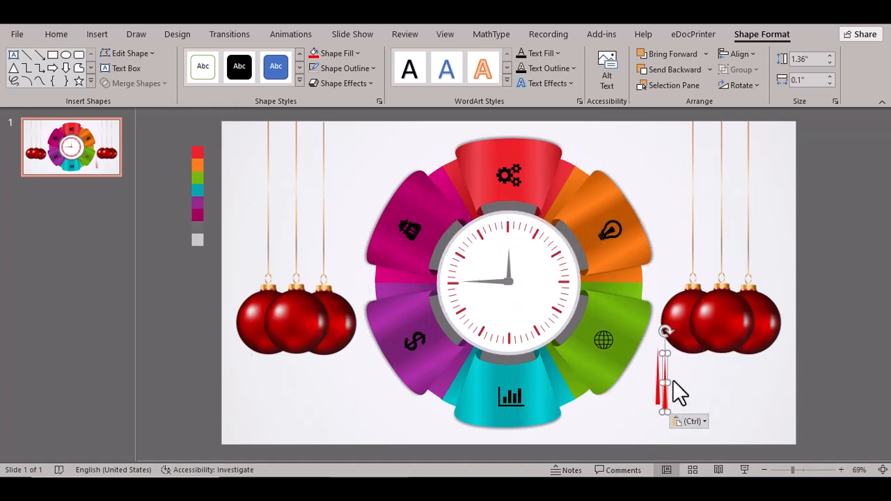
pyautogui.click(758, 85)
pyautogui.click(758, 142)
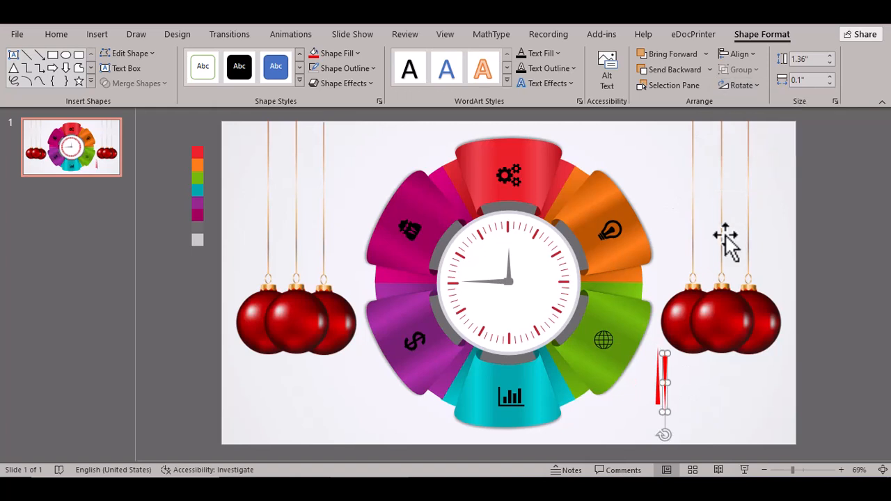
pyautogui.moveTo(667, 372); pyautogui.dragTo(658, 391)
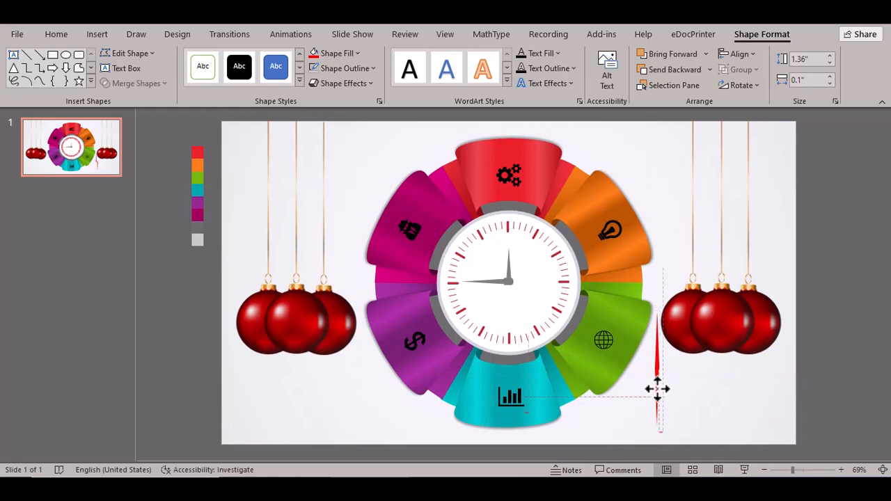
pyautogui.moveTo(657, 389); pyautogui.dragTo(657, 397)
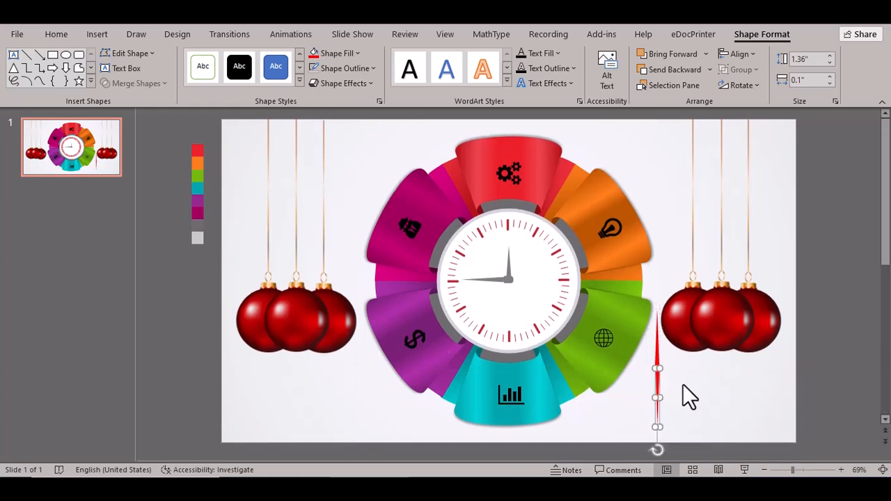
# - Zoom in on the red needles and nudge the upper one slightly up and left
pyautogui.click(801, 470)
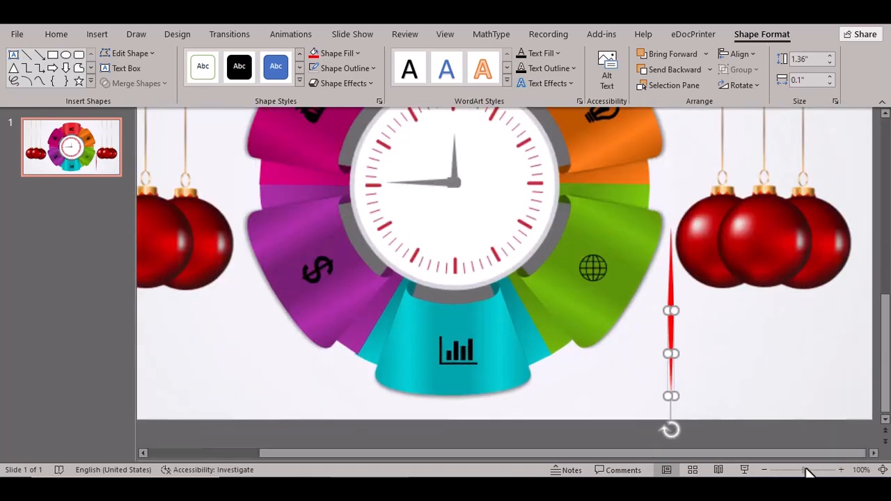
pyautogui.moveTo(804, 472); pyautogui.dragTo(816, 471)
pyautogui.click(538, 252)
pyautogui.click(508, 242)
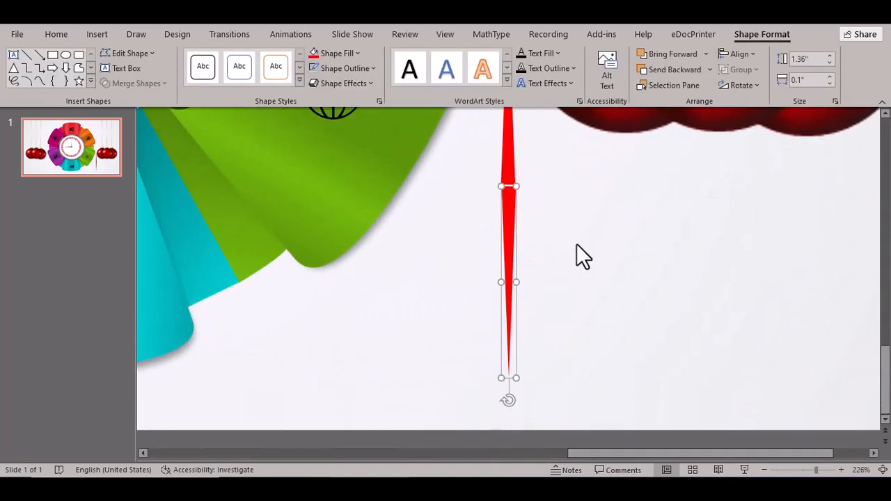
pyautogui.hotkey('ctrl', 'Up')
pyautogui.hotkey('ctrl', 'Up')
pyautogui.hotkey('ctrl', 'Left')
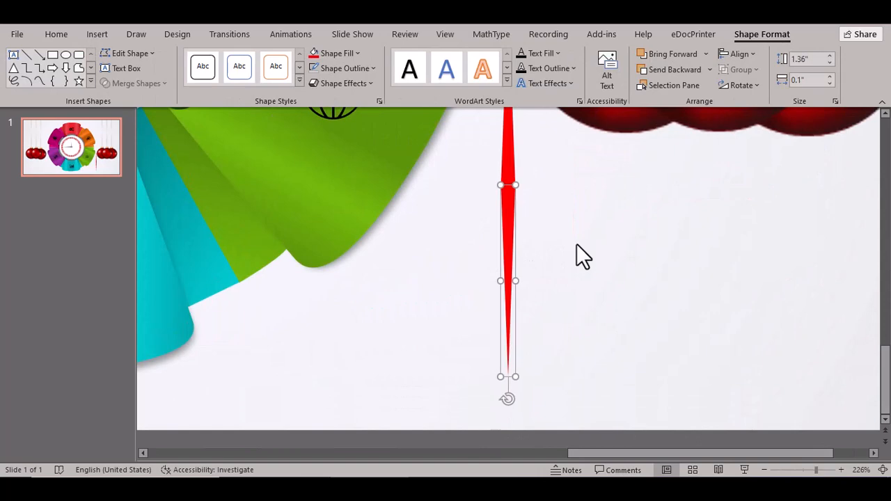
pyautogui.click(576, 244)
pyautogui.click(510, 240)
pyautogui.click(570, 239)
# - Give the lower needle No Fill, group both needles, and move the group to the clock centre
pyautogui.click(510, 240)
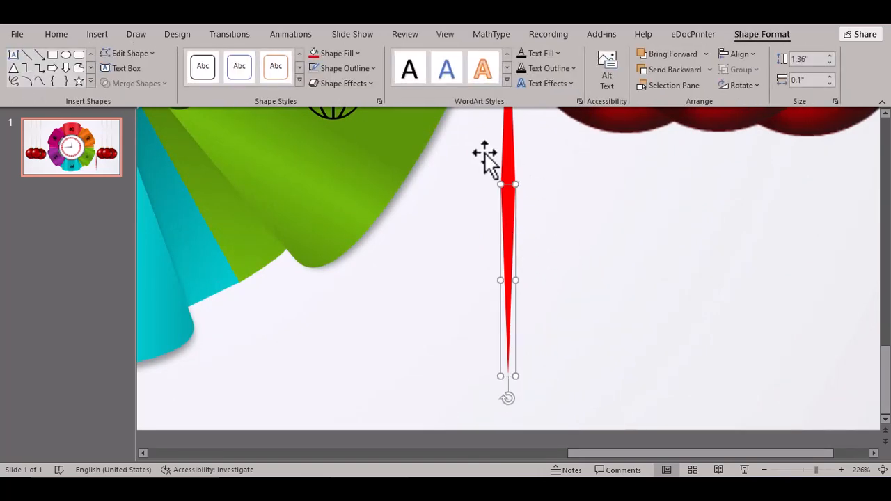
pyautogui.click(360, 53)
pyautogui.click(343, 232)
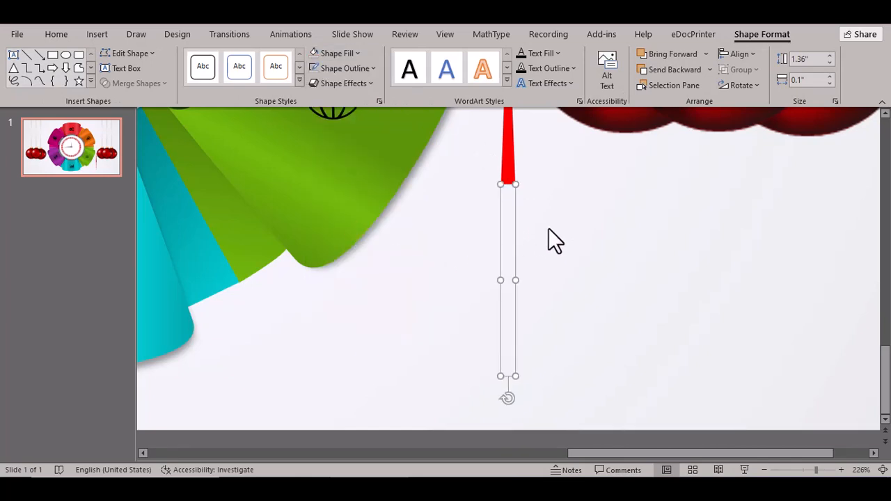
pyautogui.click(531, 228)
pyautogui.click(508, 225)
pyautogui.keyDown('shift'); pyautogui.click(509, 154); pyautogui.keyUp('shift')
pyautogui.hotkey('ctrl', 'g')
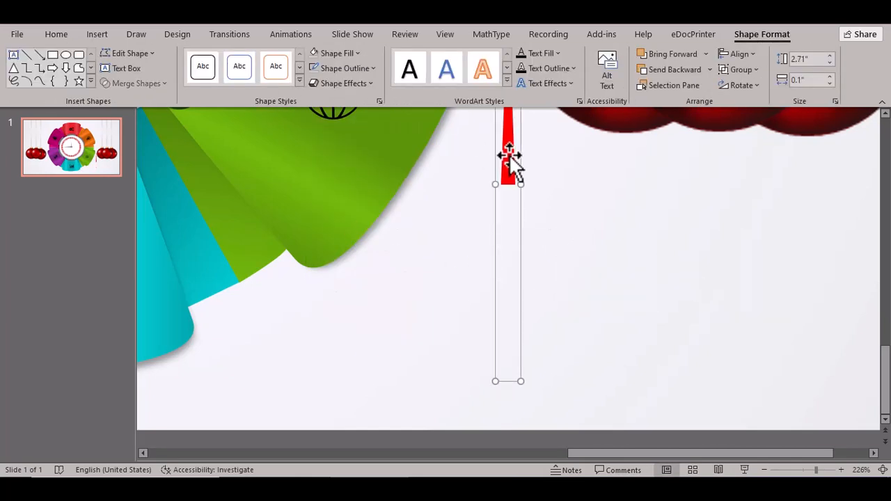
pyautogui.moveTo(815, 473); pyautogui.dragTo(798, 471)
pyautogui.moveTo(705, 357); pyautogui.dragTo(525, 250)
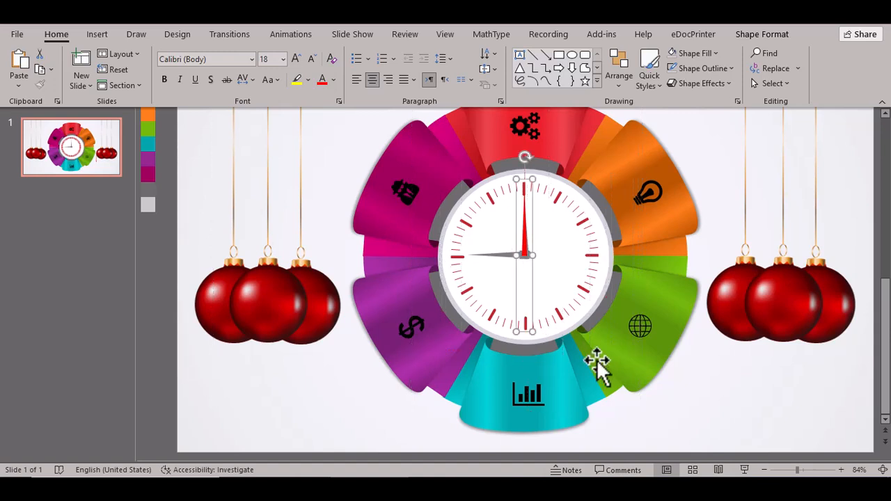
pyautogui.click(683, 373)
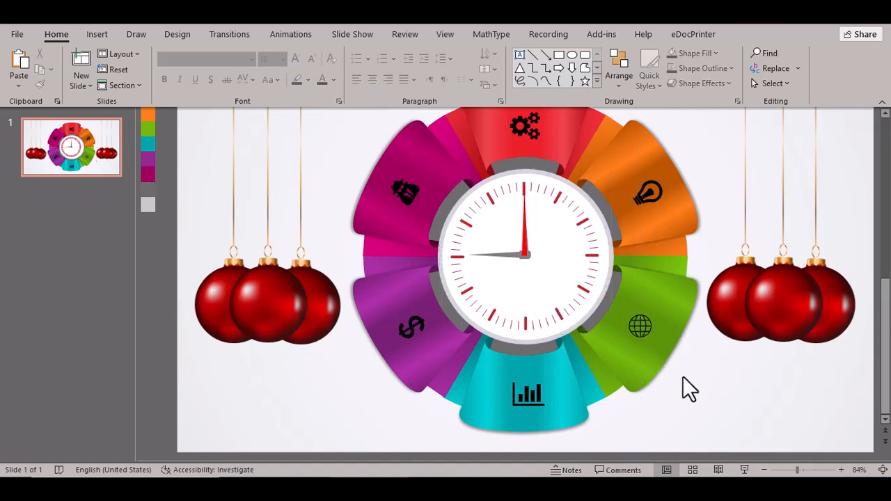
# - Apply a Spin emphasis animation to the red second-hand group and open its Group 38 options
pyautogui.click(526, 238)
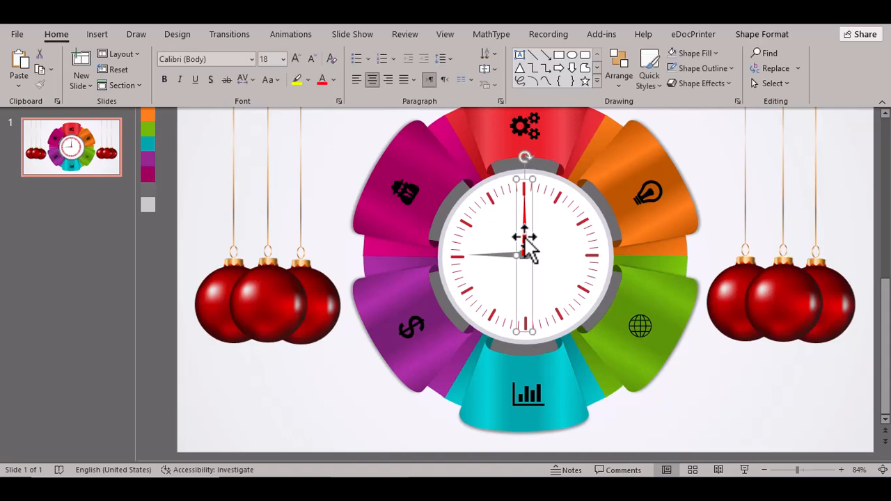
pyautogui.click(293, 34)
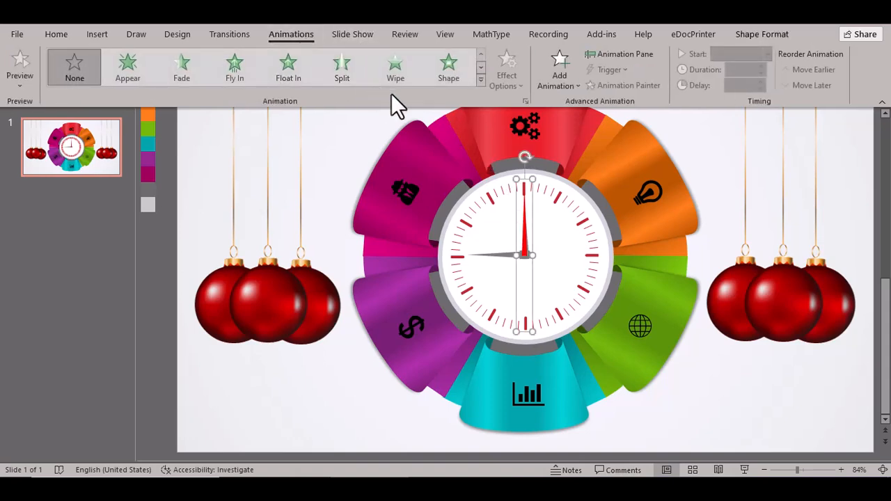
pyautogui.click(480, 80)
pyautogui.click(124, 401)
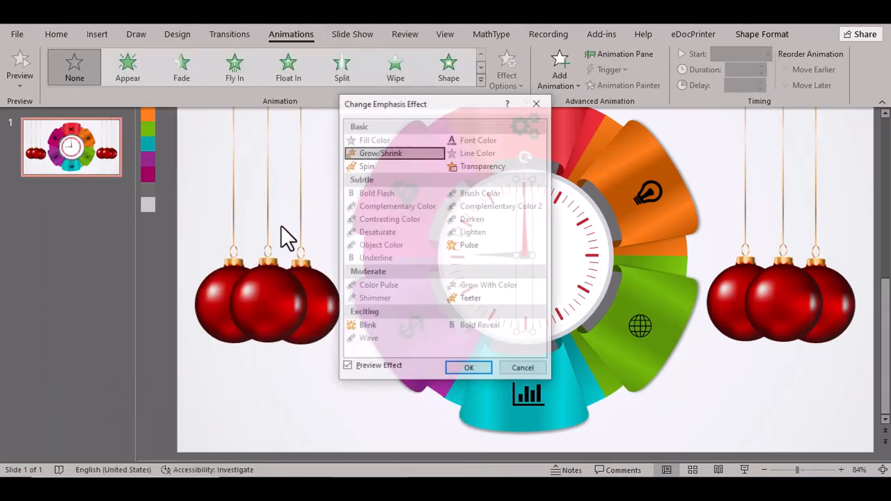
pyautogui.moveTo(445, 105); pyautogui.dragTo(152, 51)
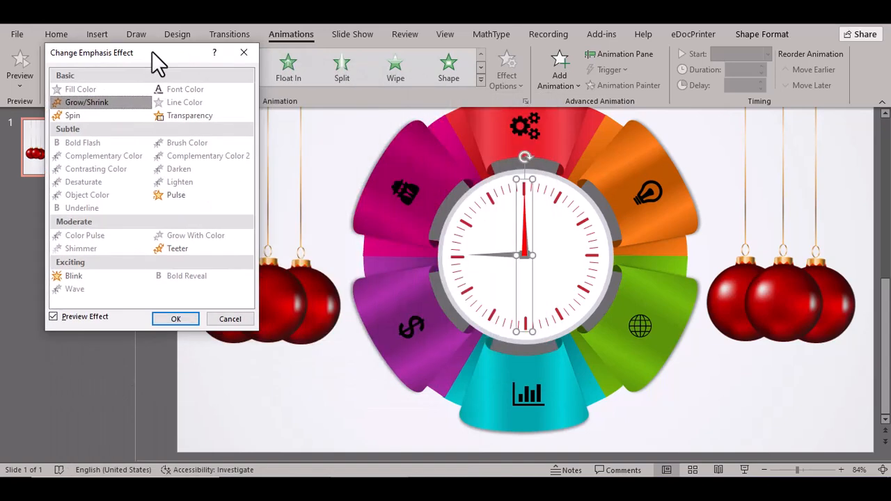
pyautogui.click(82, 116)
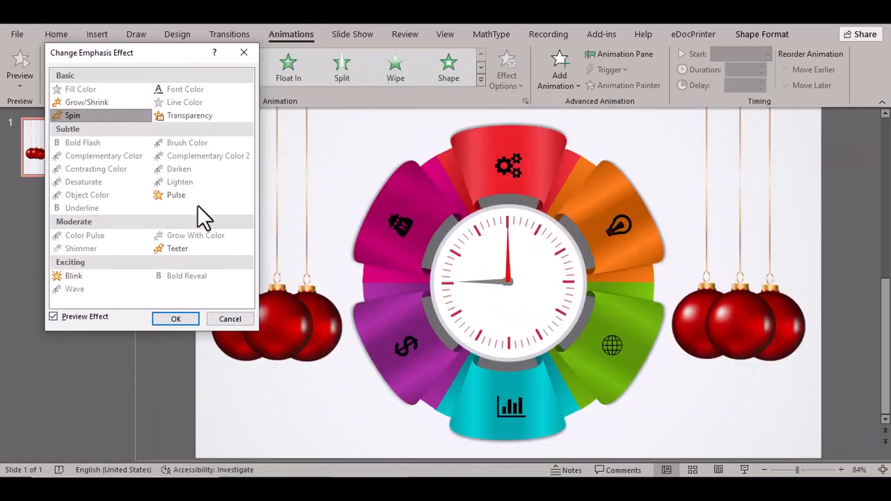
pyautogui.click(176, 319)
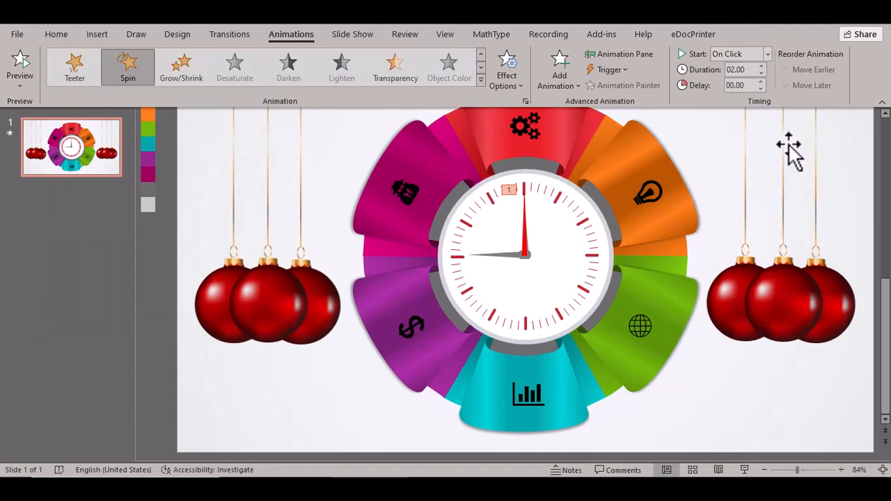
pyautogui.click(618, 54)
pyautogui.rightClick(812, 167)
# - Set the clock hand's Spin animation to repeat until the end of the slide
pyautogui.click(807, 241)
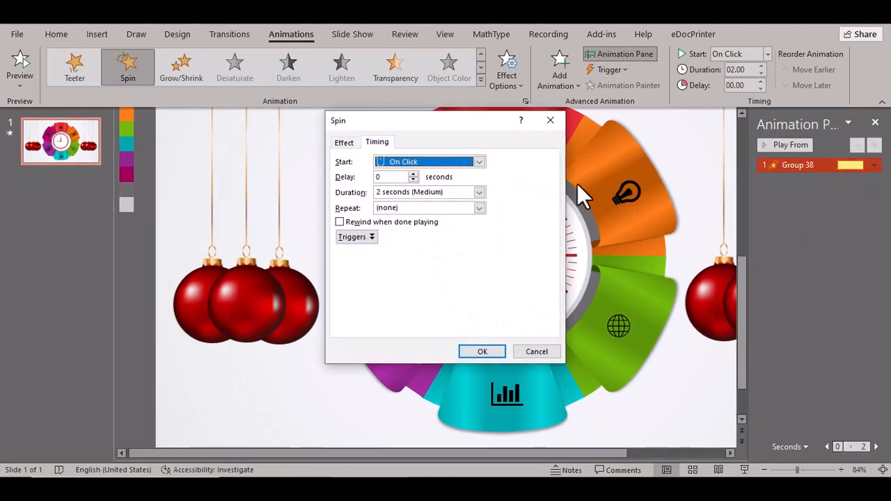
pyautogui.click(481, 208)
pyautogui.click(446, 293)
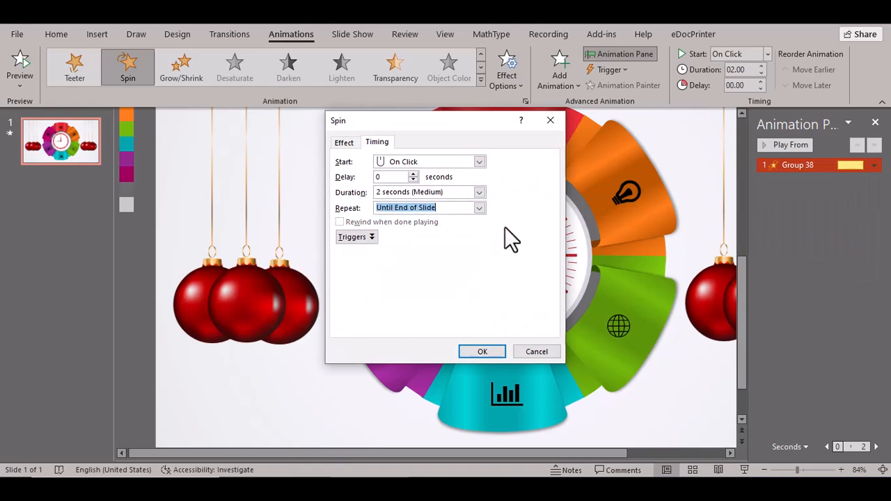
pyautogui.click(482, 351)
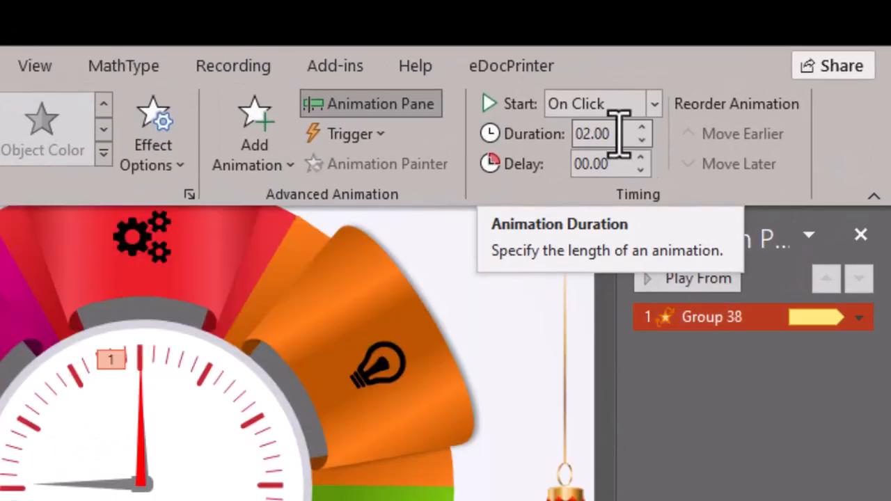
# - Give the spin a 59-second duration and make it start With Previous
pyautogui.moveTo(572, 133); pyautogui.dragTo(628, 169)
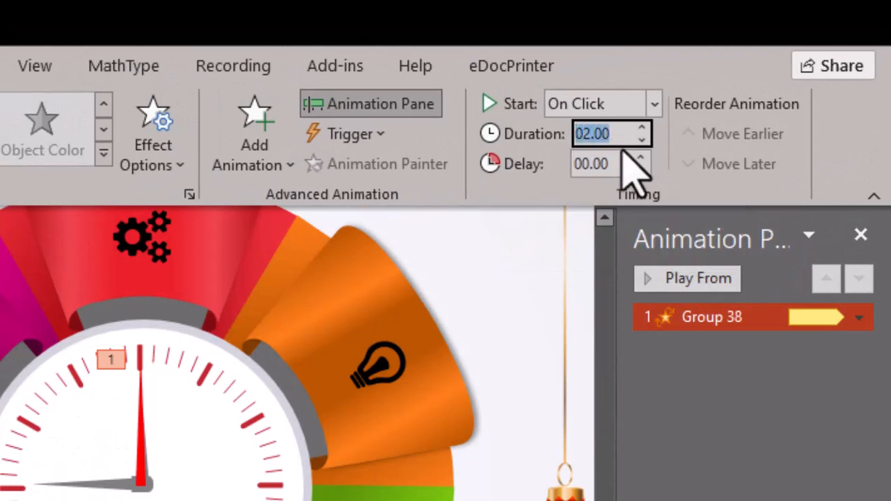
pyautogui.write('60')
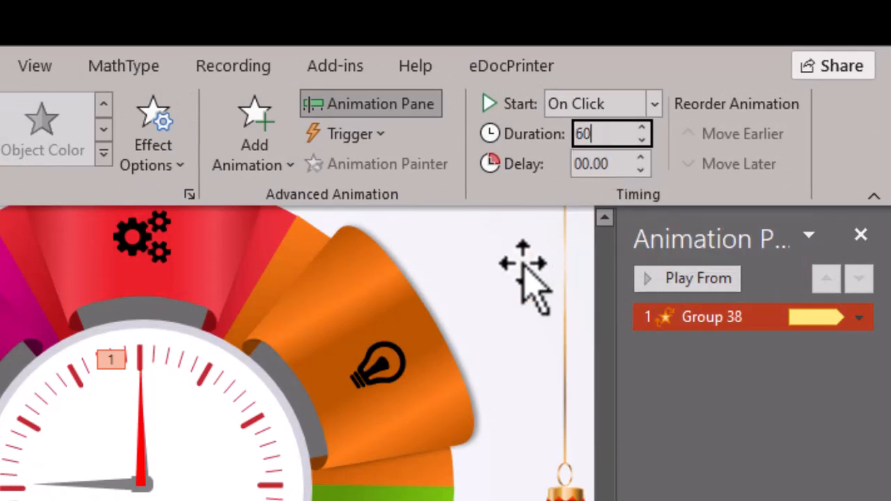
pyautogui.click(781, 451)
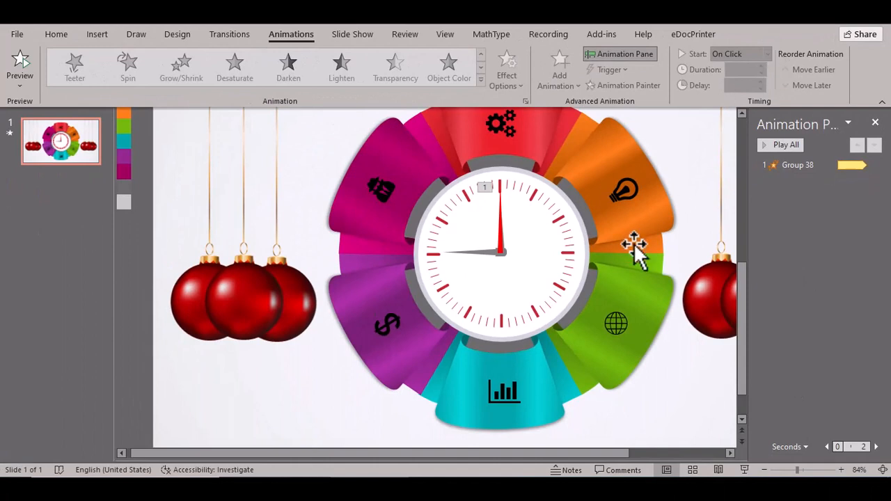
pyautogui.click(406, 291)
pyautogui.click(766, 54)
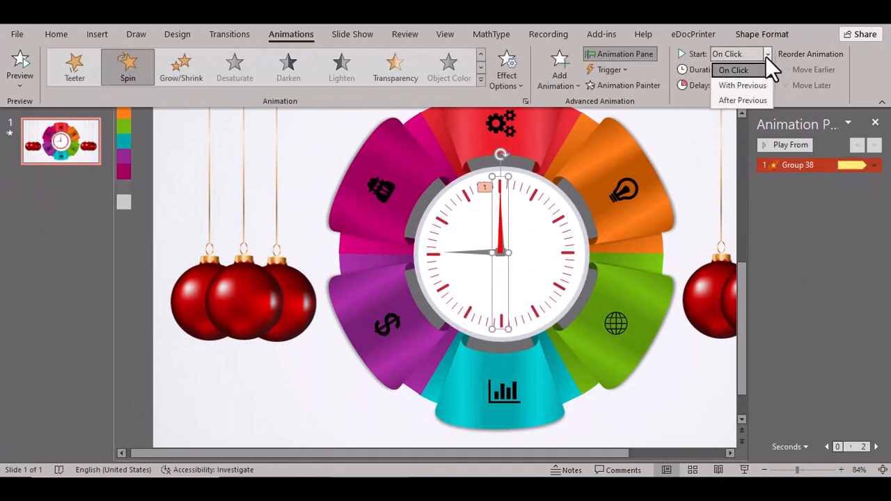
pyautogui.click(748, 85)
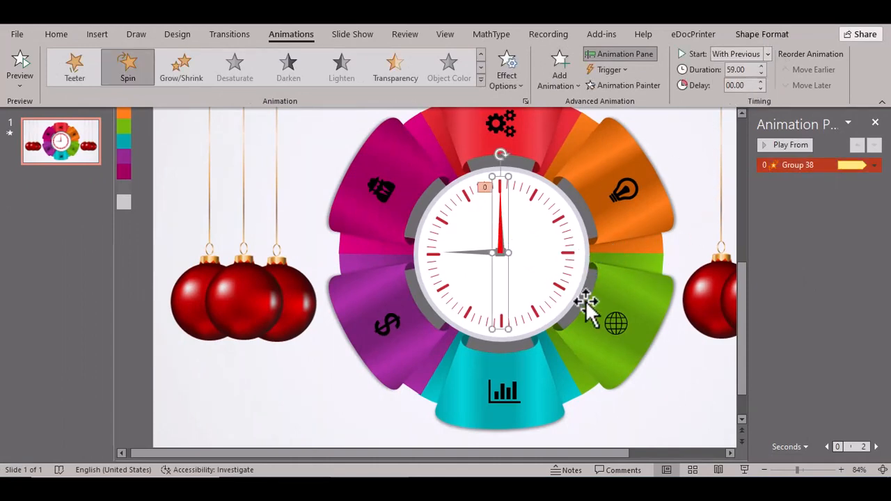
pyautogui.click(672, 396)
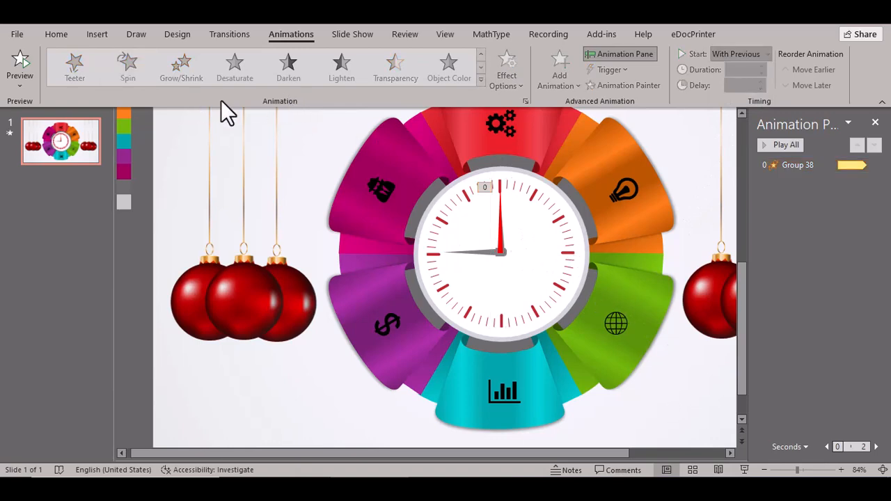
pyautogui.click(97, 34)
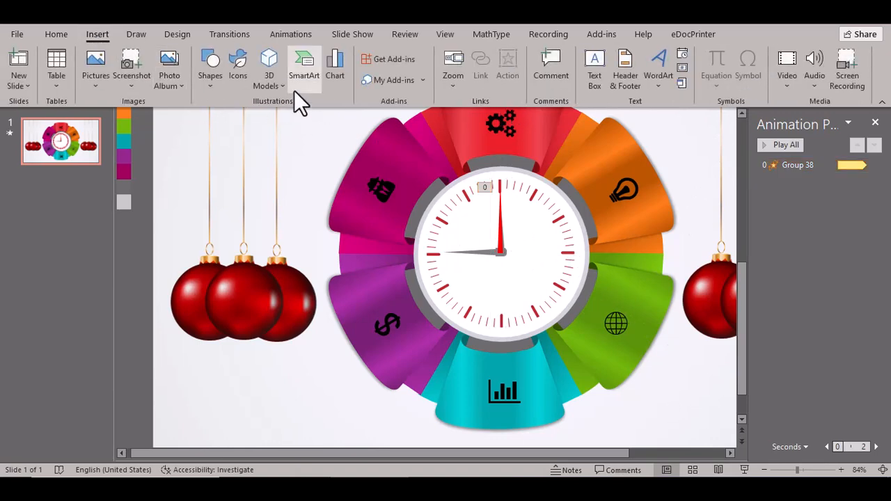
# - Draw a 0.37" red circle with no outline over the clock centre
pyautogui.click(205, 82)
pyautogui.click(257, 119)
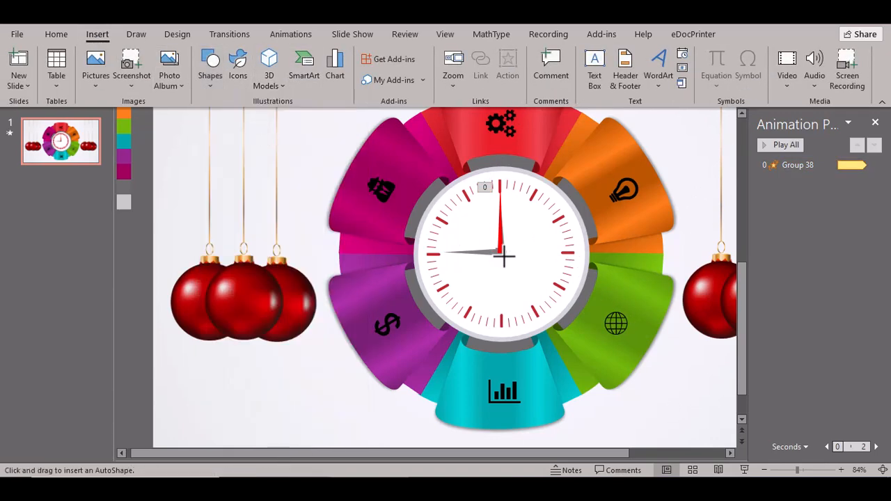
pyautogui.moveTo(487, 244)
pyautogui.mouseDown()
pyautogui.moveTo(506, 262)
pyautogui.moveTo(499, 250)
pyautogui.mouseUp()
pyautogui.click(501, 251)
pyautogui.click(357, 53)
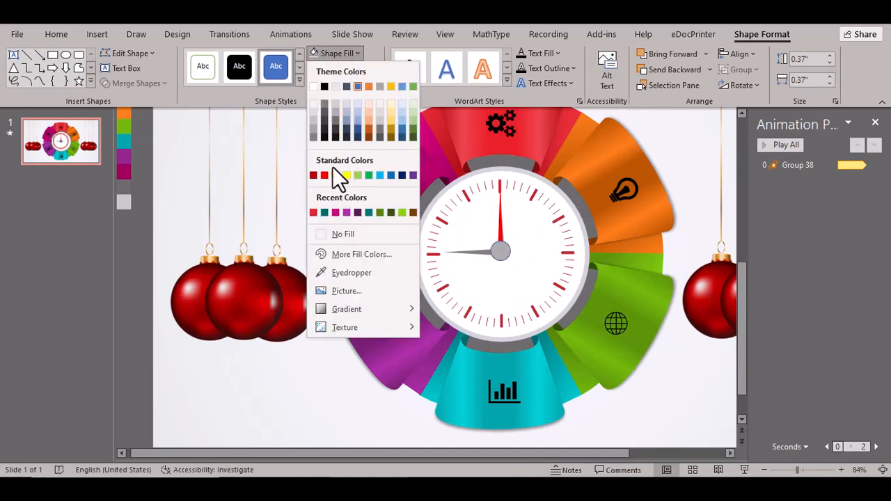
pyautogui.click(325, 173)
pyautogui.click(362, 68)
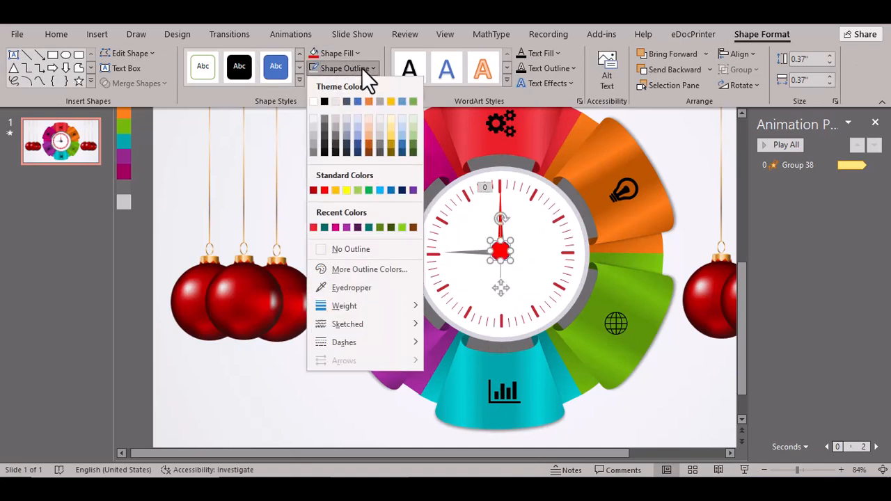
pyautogui.click(345, 244)
# - Add a smaller 0.22" lighter-red oval with no outline on top of the red circle
pyautogui.moveTo(799, 472); pyautogui.dragTo(807, 471)
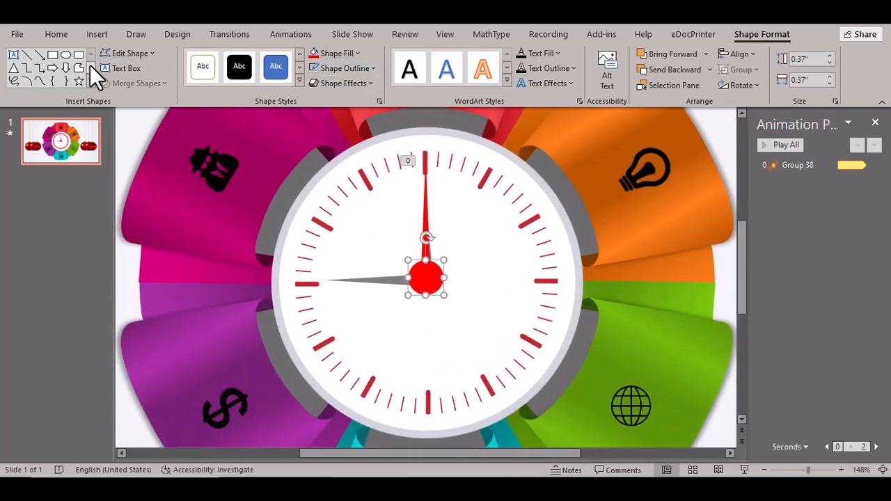
pyautogui.click(66, 55)
pyautogui.moveTo(399, 337)
pyautogui.mouseDown()
pyautogui.moveTo(416, 353)
pyautogui.moveTo(414, 317)
pyautogui.moveTo(428, 277)
pyautogui.mouseUp()
pyautogui.click(354, 55)
pyautogui.click(361, 254)
pyautogui.click(403, 131)
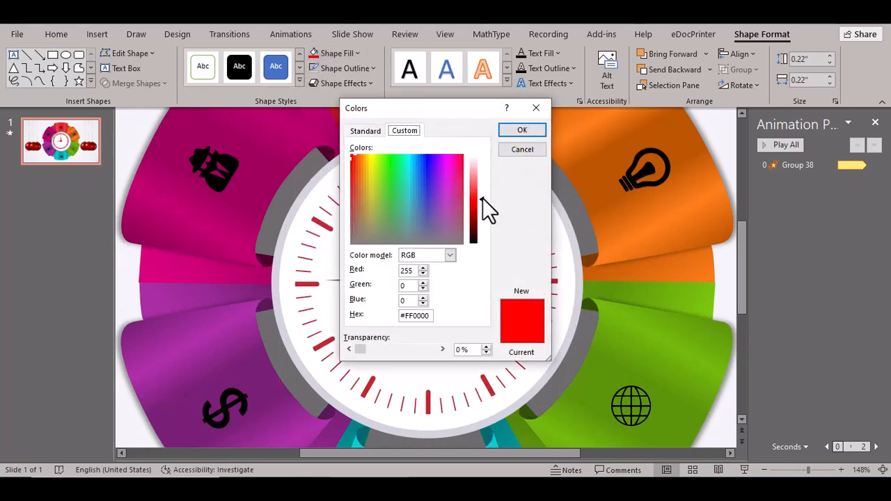
pyautogui.moveTo(481, 197); pyautogui.dragTo(482, 183)
pyautogui.click(505, 133)
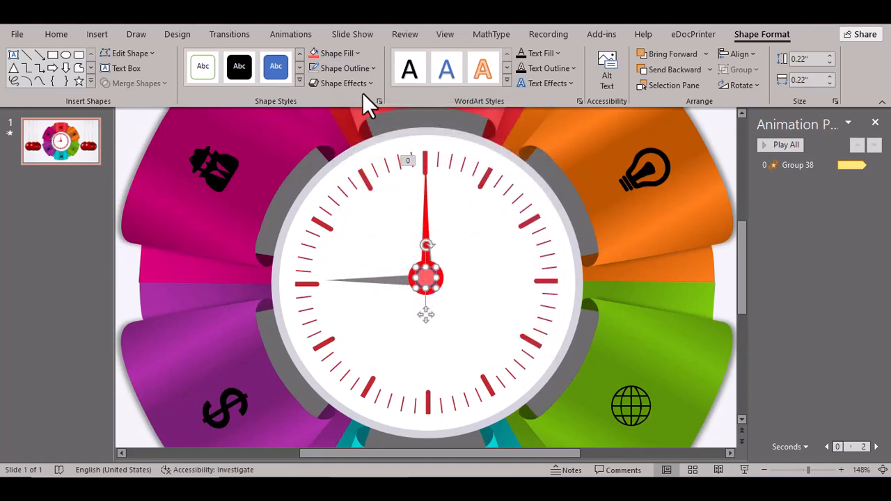
pyautogui.click(368, 68)
pyautogui.click(355, 249)
# - Place a 0.1" white circle with no outline on the clock centre
pyautogui.click(66, 55)
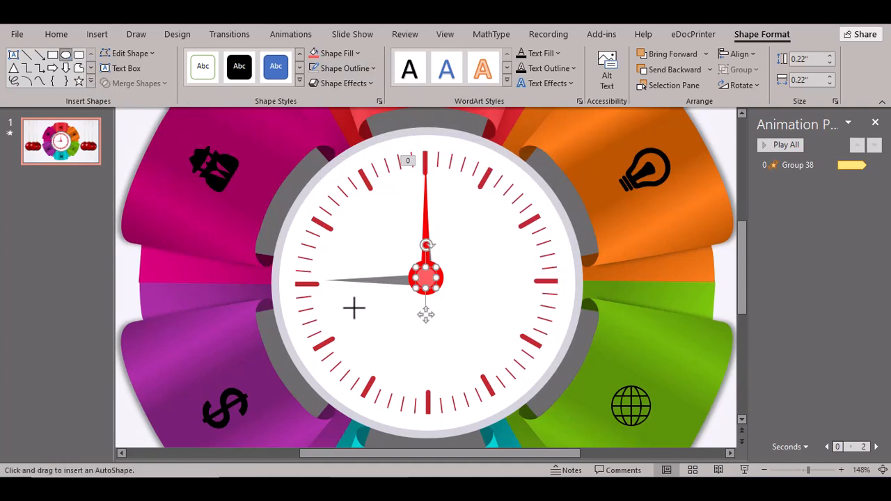
pyautogui.moveTo(353, 308); pyautogui.dragTo(363, 319)
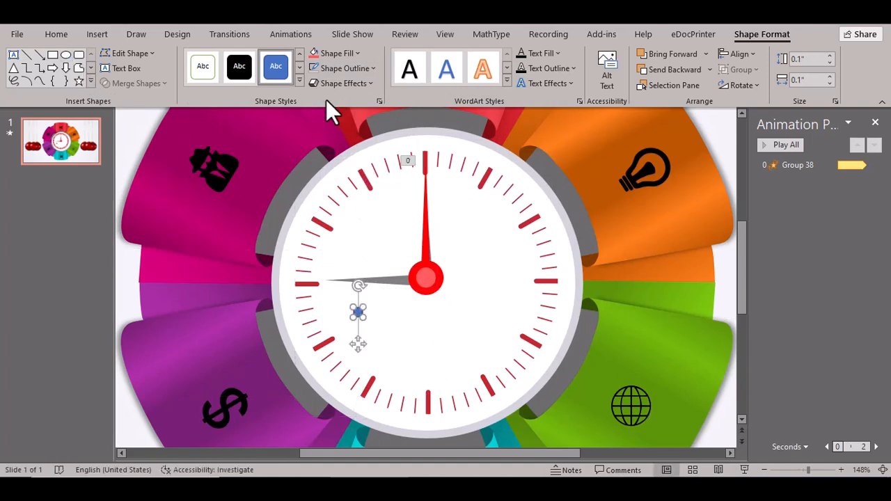
pyautogui.click(359, 55)
pyautogui.click(331, 87)
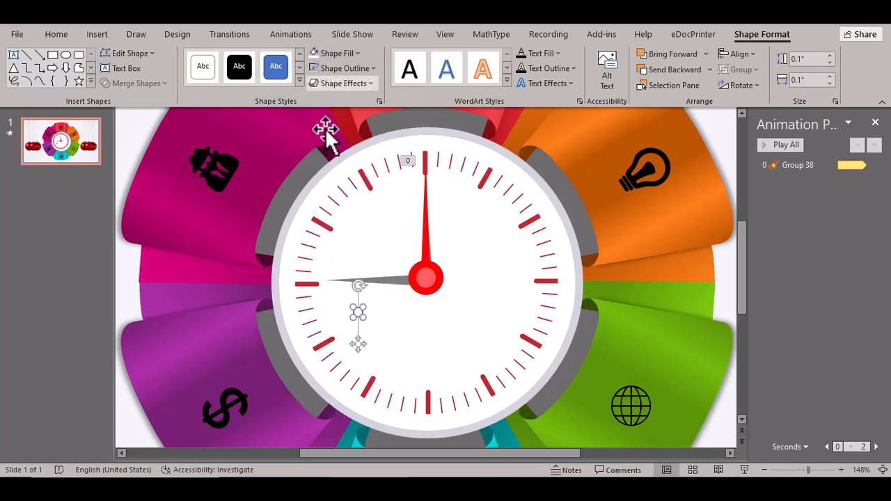
pyautogui.moveTo(361, 311); pyautogui.dragTo(426, 279)
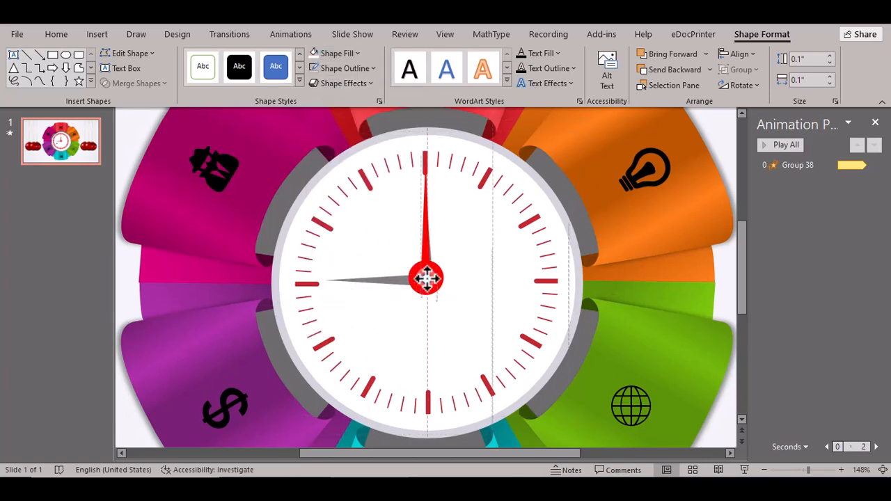
pyautogui.click(346, 69)
pyautogui.click(350, 250)
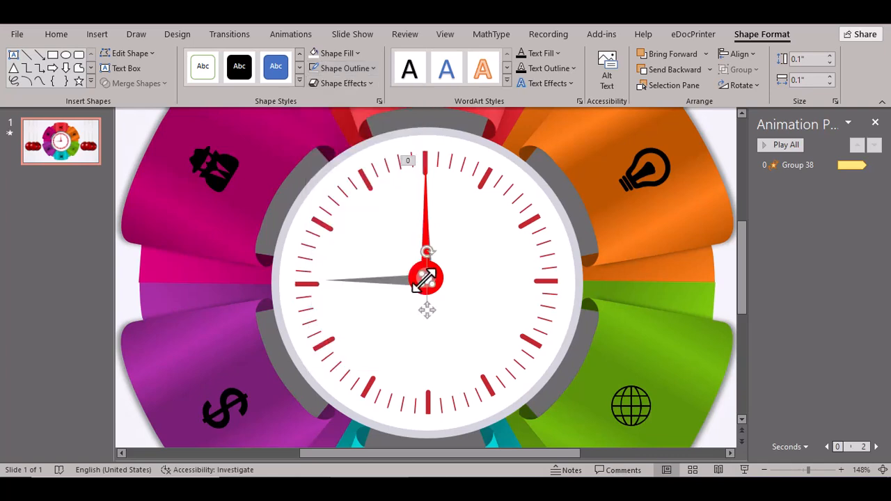
pyautogui.moveTo(426, 280); pyautogui.dragTo(424, 277)
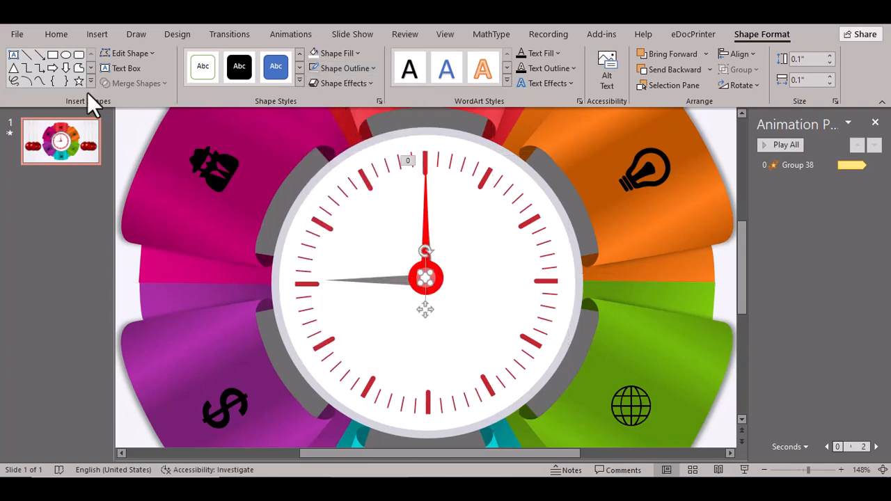
# - Add a 0.06" black dot with no outline at the hub's centre
pyautogui.click(66, 55)
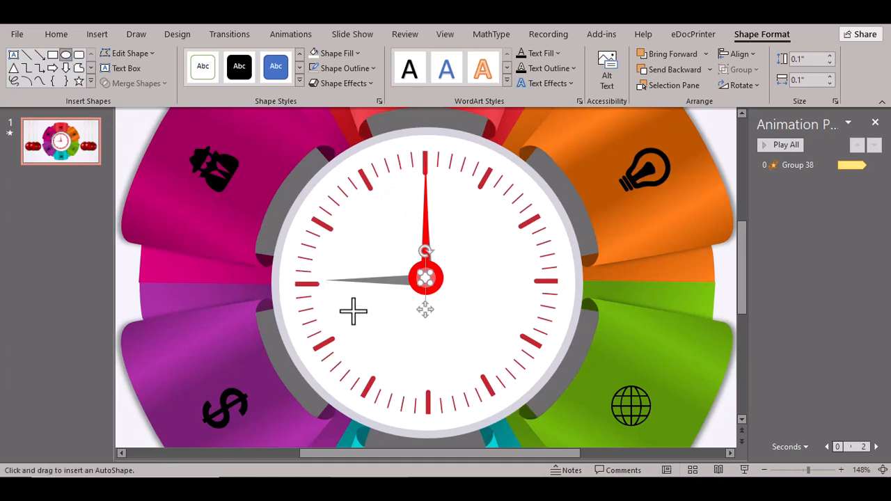
pyautogui.moveTo(356, 312); pyautogui.dragTo(352, 306)
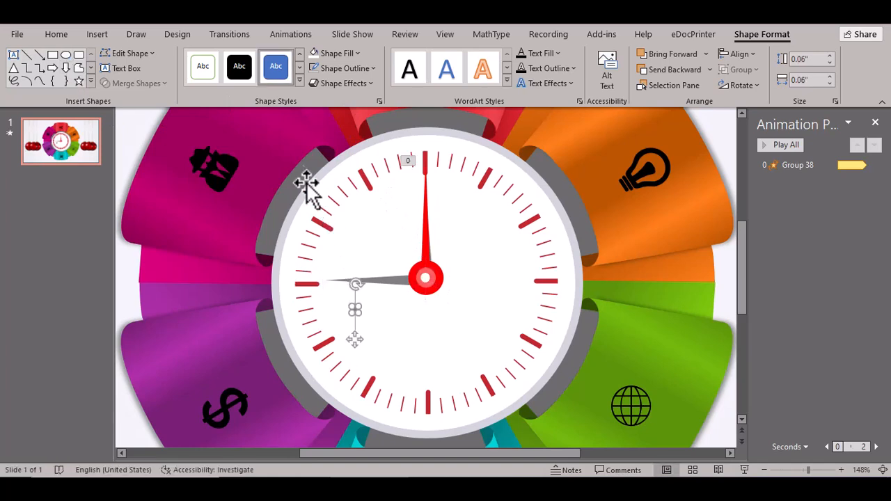
pyautogui.click(334, 68)
pyautogui.click(339, 252)
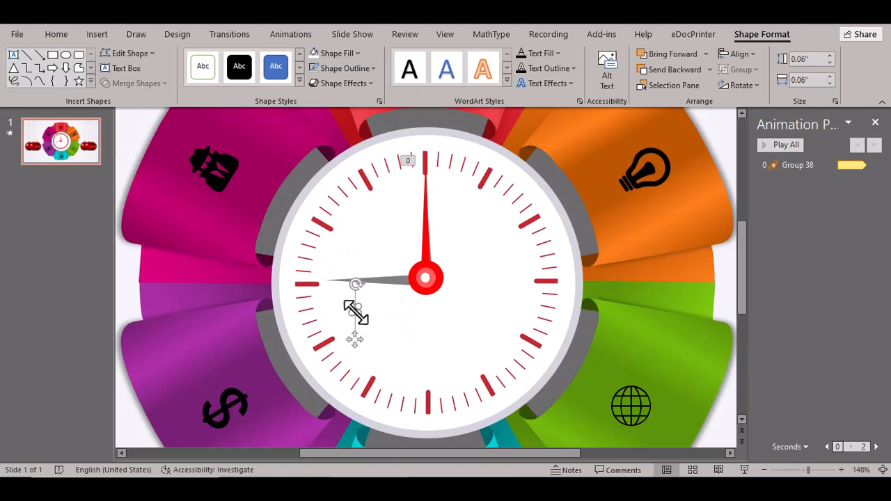
pyautogui.moveTo(808, 470); pyautogui.dragTo(814, 470)
pyautogui.moveTo(428, 282); pyautogui.dragTo(527, 234)
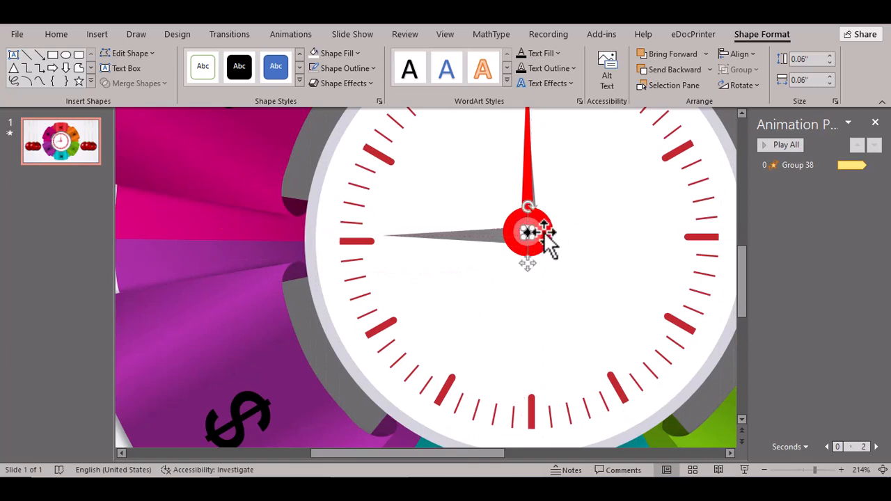
# - Align the selected hub circles by their centres and middles
pyautogui.moveTo(815, 470); pyautogui.dragTo(824, 470)
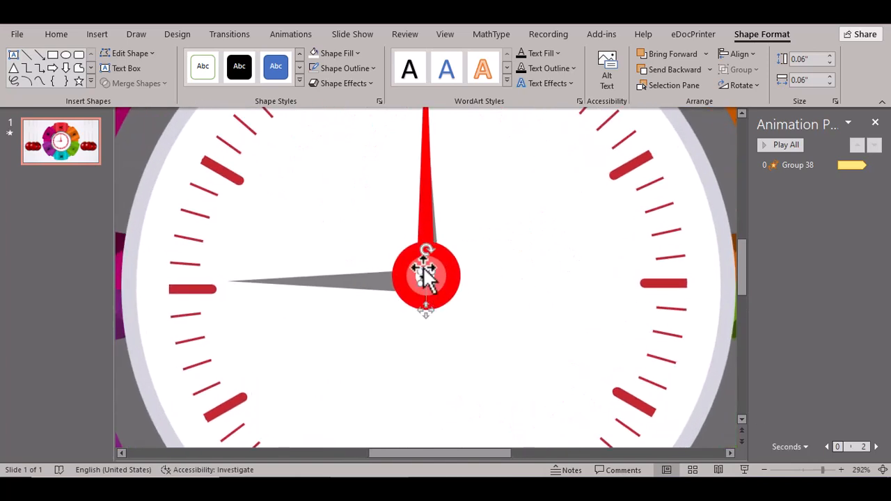
pyautogui.keyDown('shift'); pyautogui.click(449, 279); pyautogui.keyUp('shift')
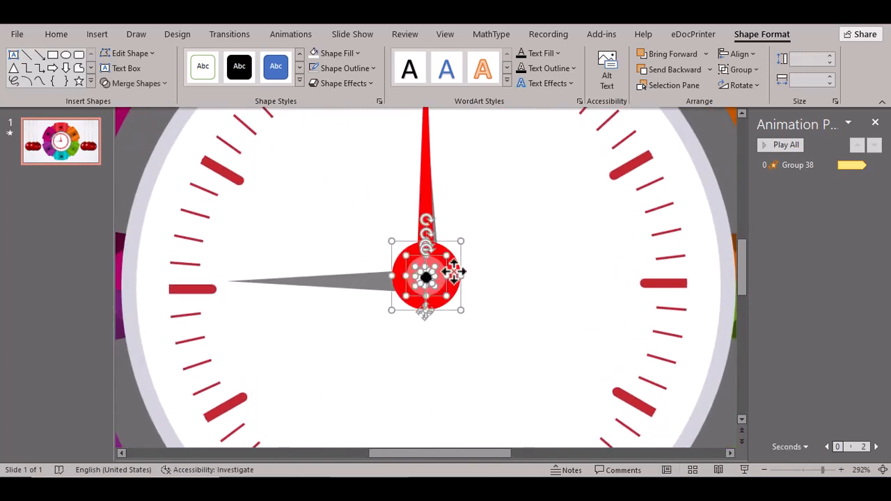
pyautogui.click(754, 57)
pyautogui.click(750, 88)
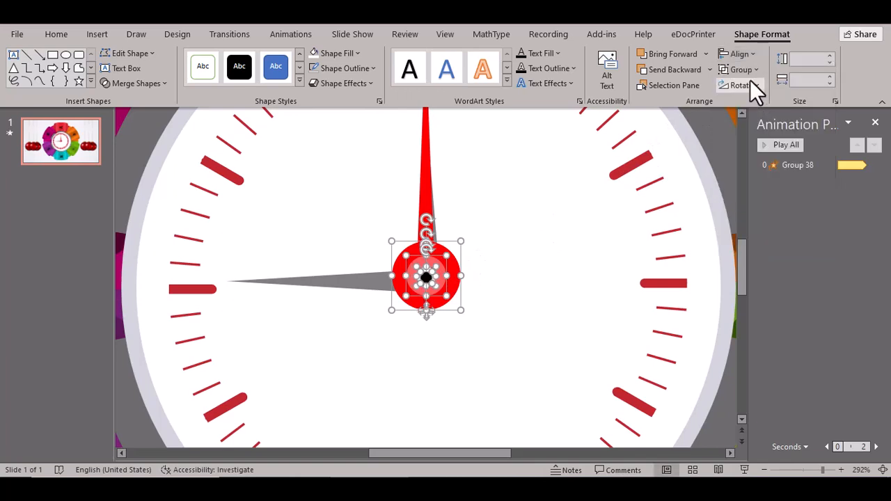
pyautogui.click(751, 59)
pyautogui.click(752, 145)
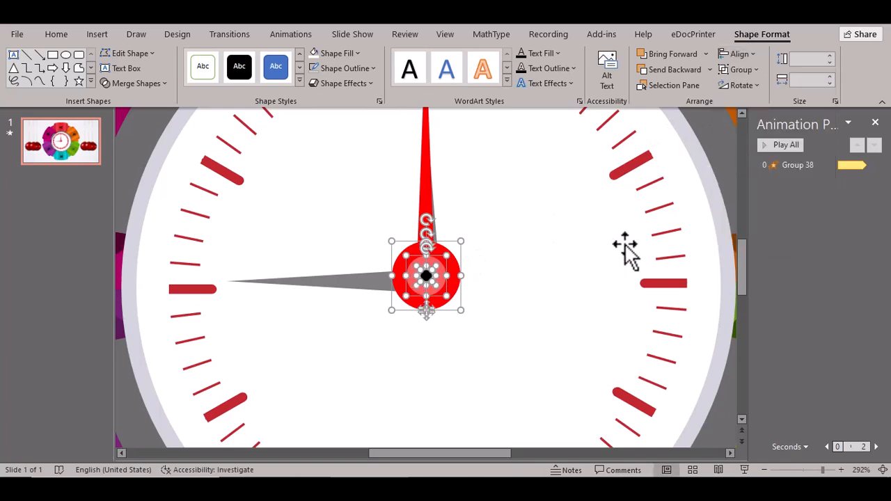
# - Group the aligned circles into one 0.37" cap and zoom out to the whole slide
pyautogui.hotkey('ctrl', 'g')
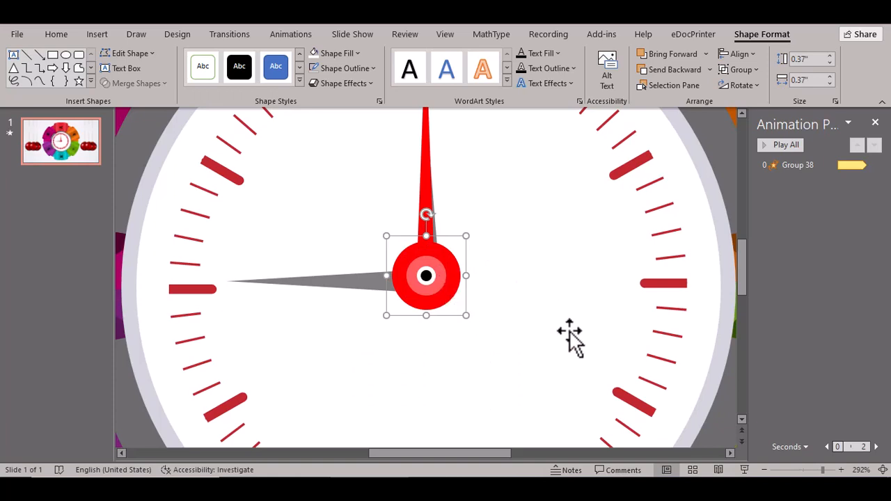
pyautogui.moveTo(825, 471); pyautogui.dragTo(789, 469)
pyautogui.click(682, 374)
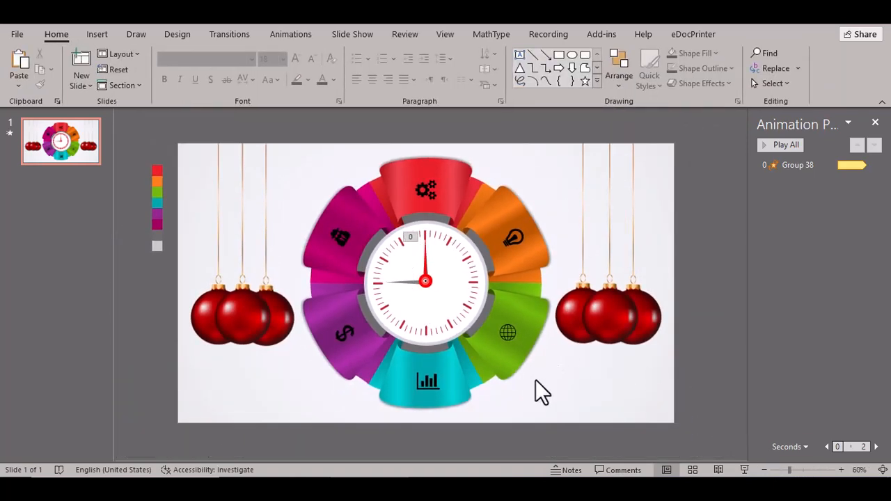